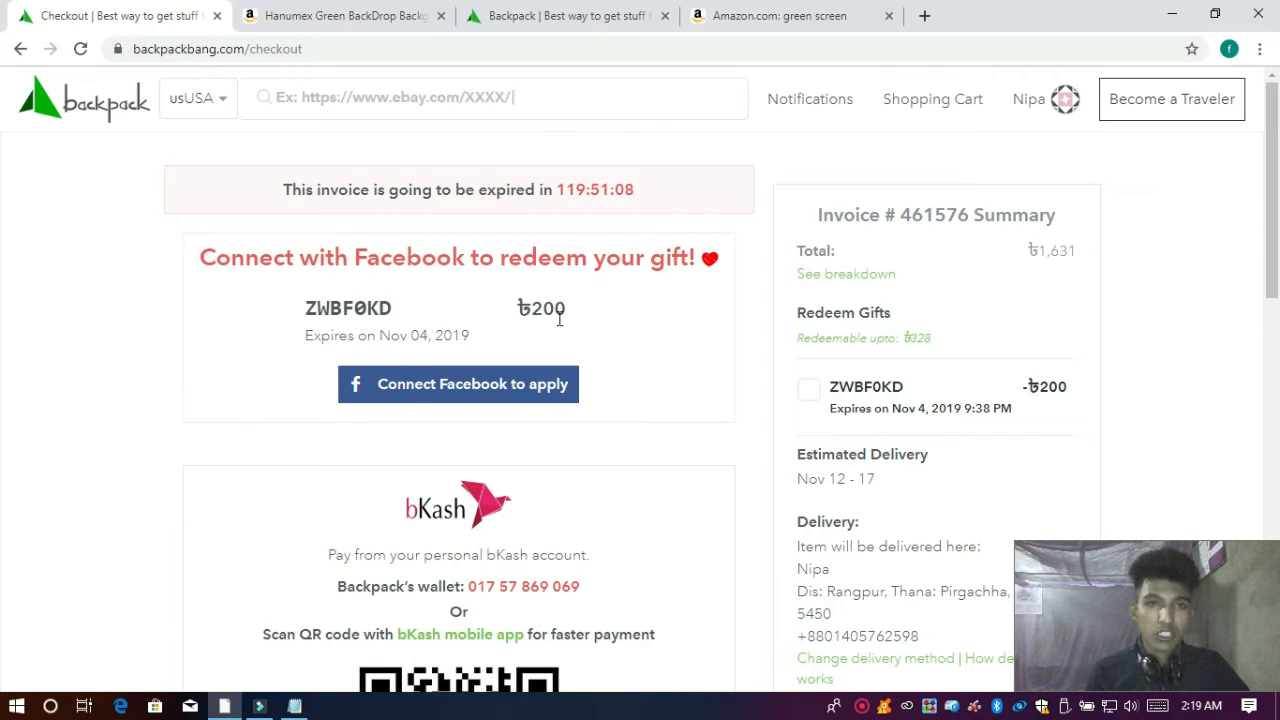
Step: Review the checkout page and start connecting Facebook from the connect-to-redeem gift panel
{"action": "scroll", "coordinate": [595, 321], "scroll_direction": "down", "scroll_amount": 4}
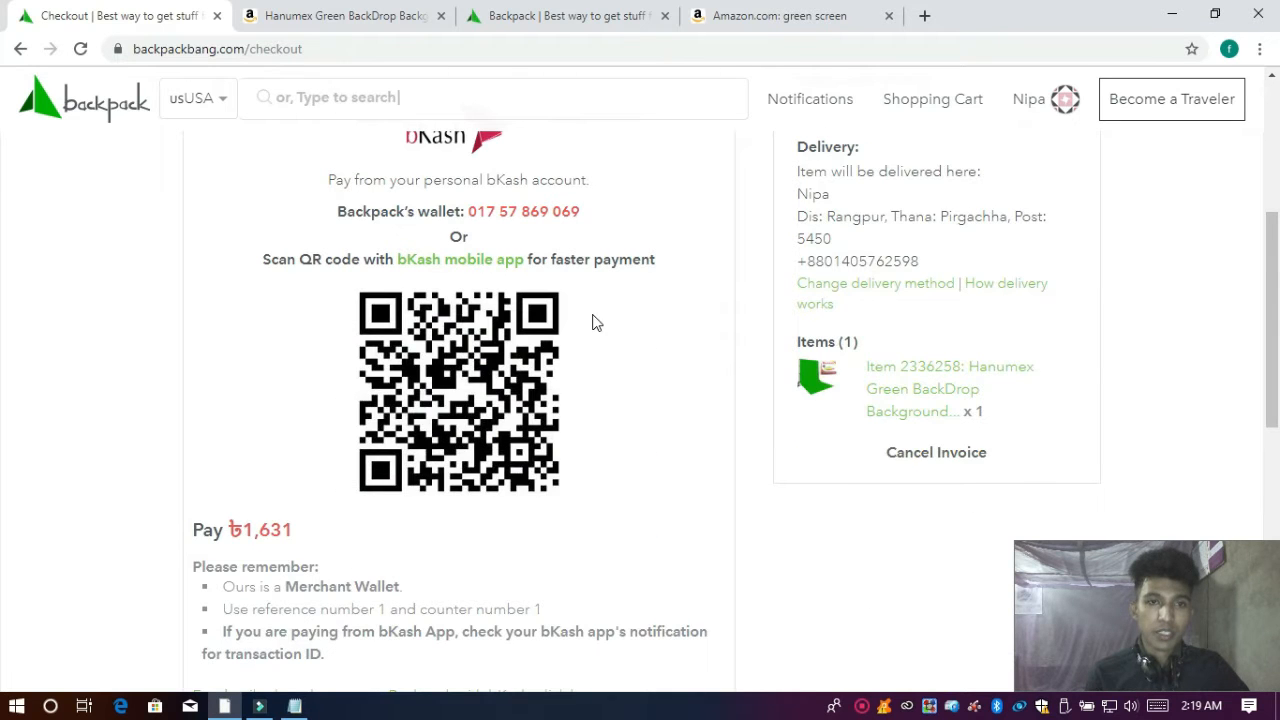
{"action": "scroll", "coordinate": [595, 321], "scroll_direction": "down", "scroll_amount": 2}
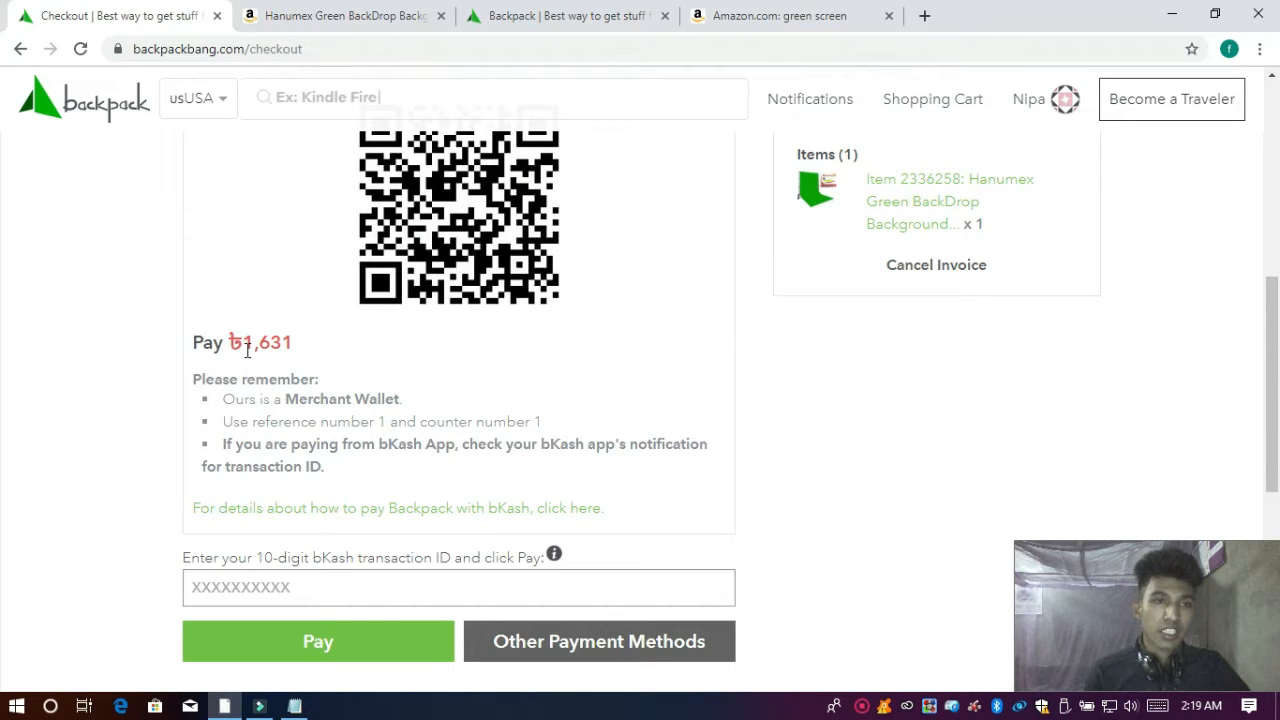
{"action": "scroll", "coordinate": [243, 341], "scroll_direction": "up", "scroll_amount": 1}
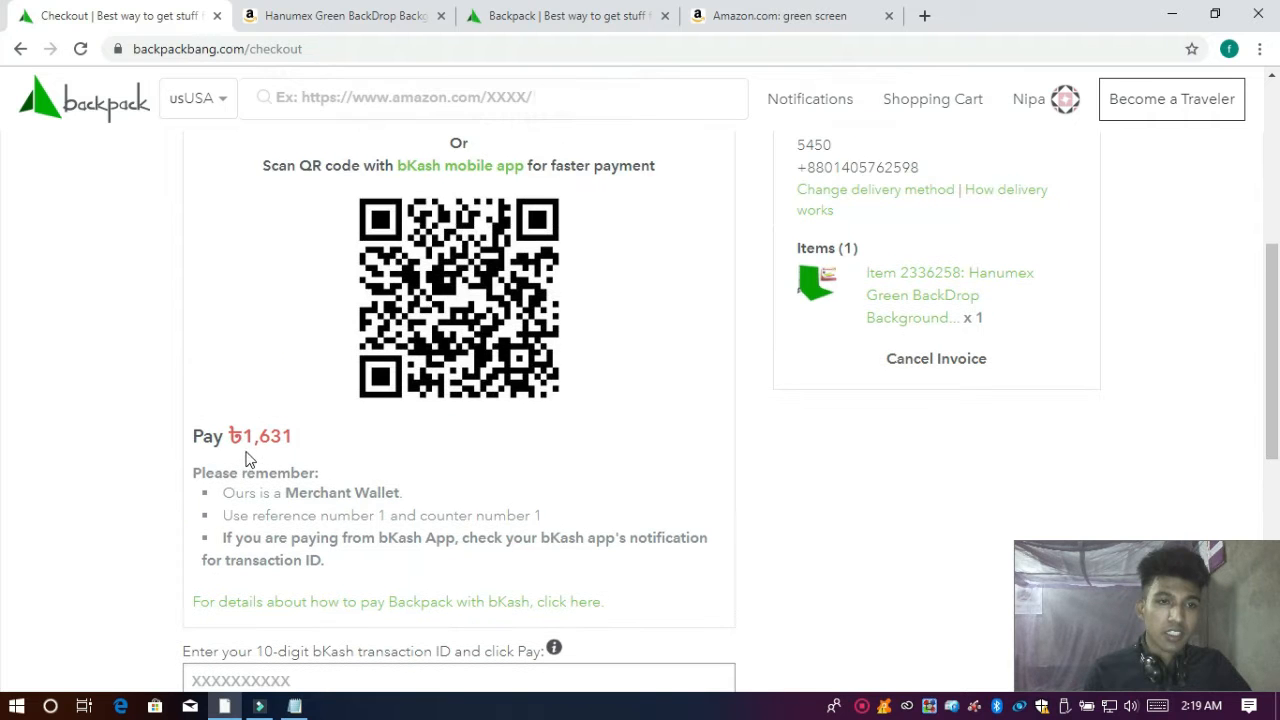
{"action": "scroll", "coordinate": [250, 458], "scroll_direction": "up", "scroll_amount": 3}
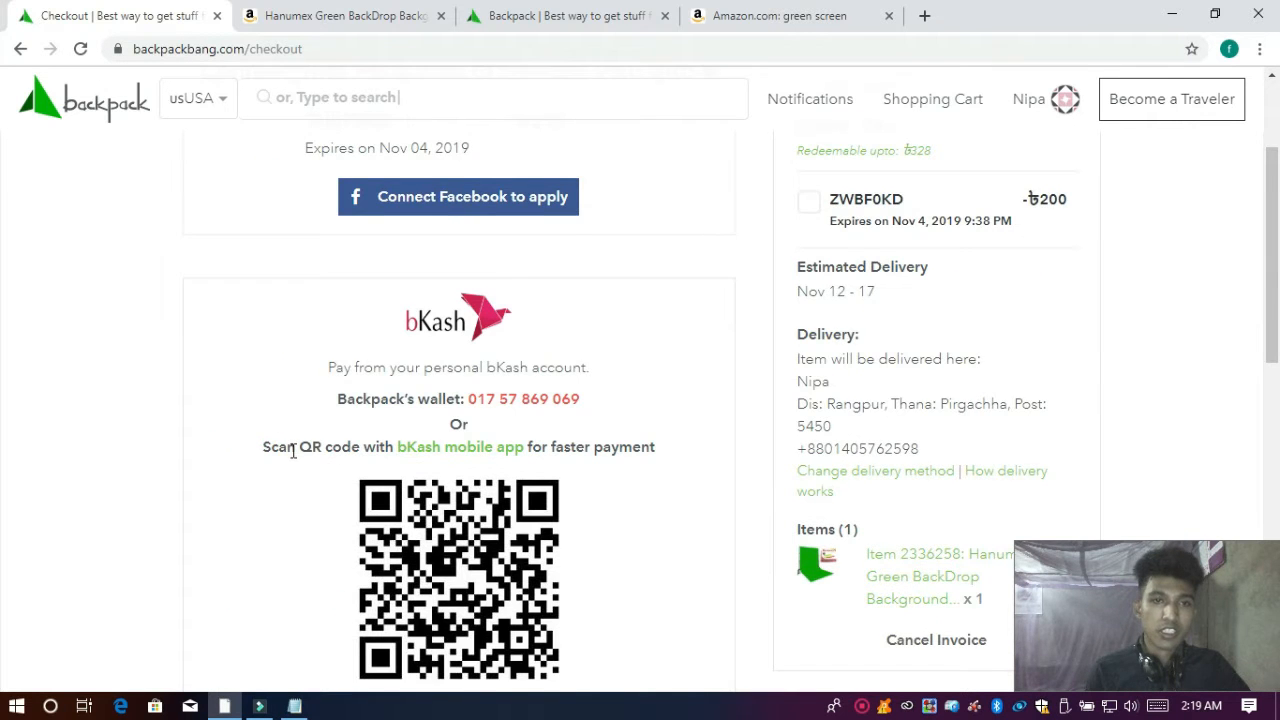
{"action": "scroll", "coordinate": [364, 376], "scroll_direction": "down", "scroll_amount": 4}
{"action": "scroll", "coordinate": [365, 376], "scroll_direction": "up", "scroll_amount": 6}
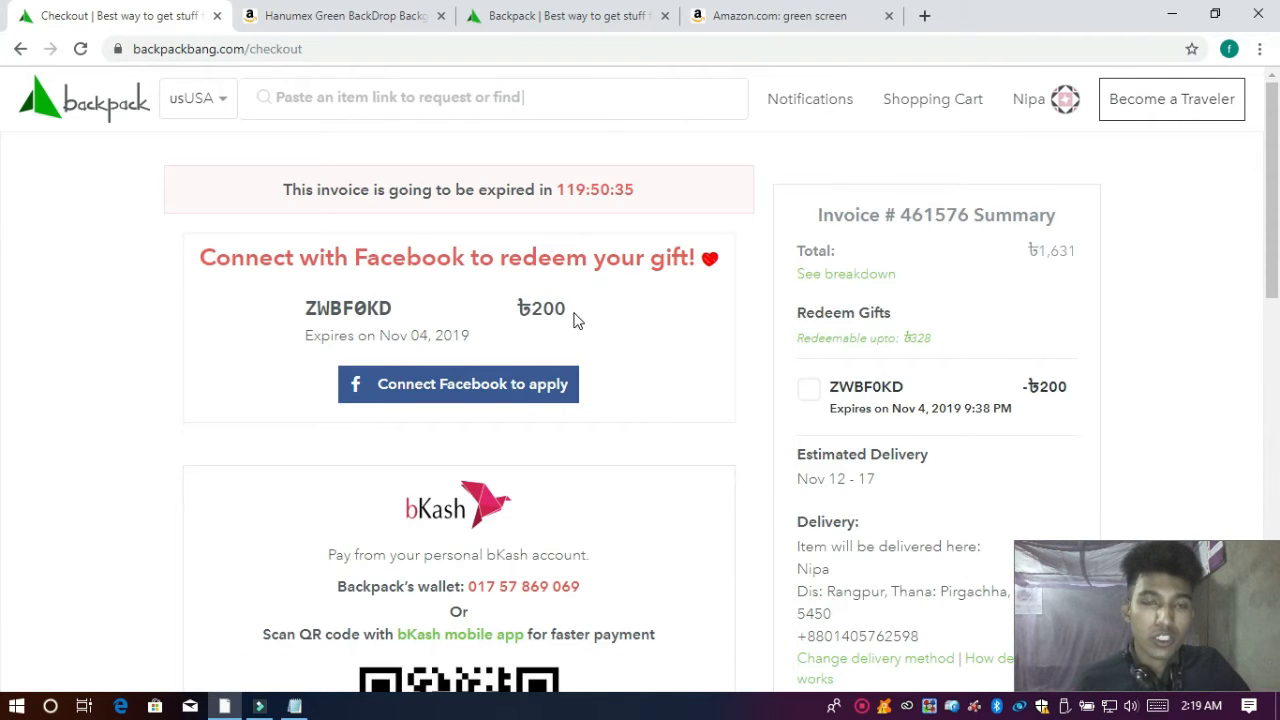
{"action": "scroll", "coordinate": [572, 322], "scroll_direction": "down", "scroll_amount": 5}
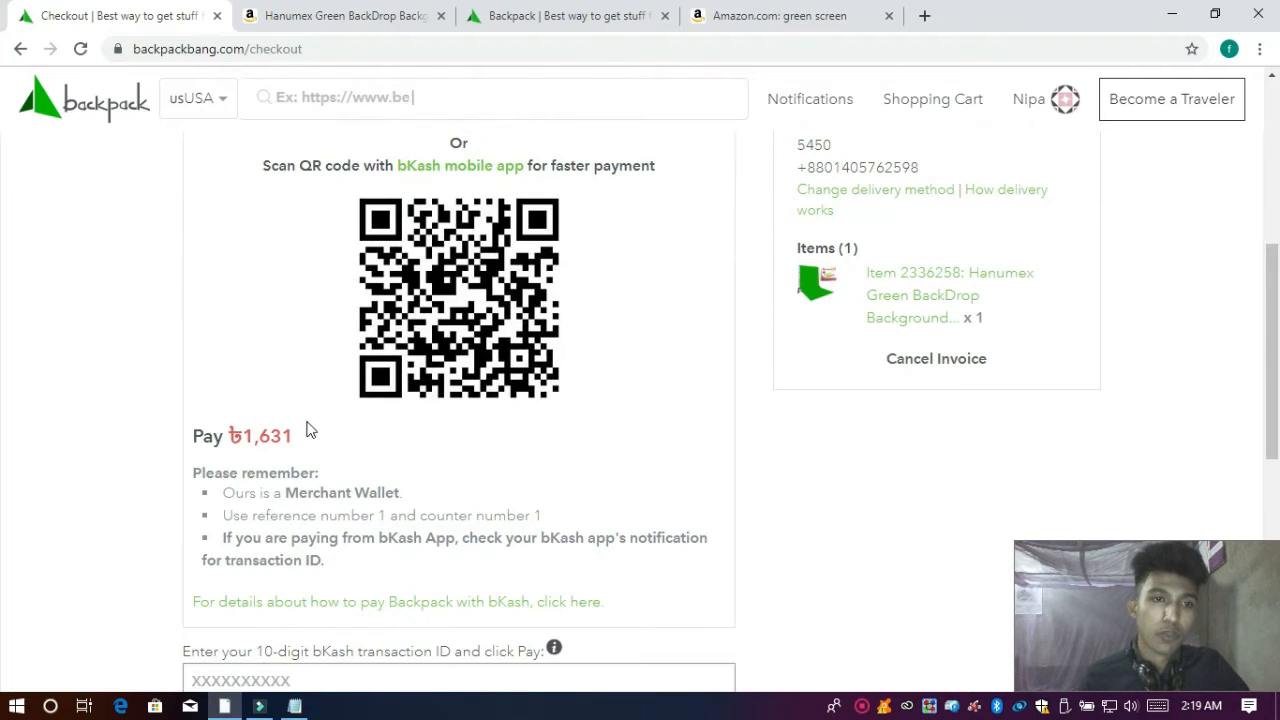
{"action": "scroll", "coordinate": [315, 455], "scroll_direction": "down", "scroll_amount": 3}
{"action": "scroll", "coordinate": [421, 408], "scroll_direction": "up", "scroll_amount": 8}
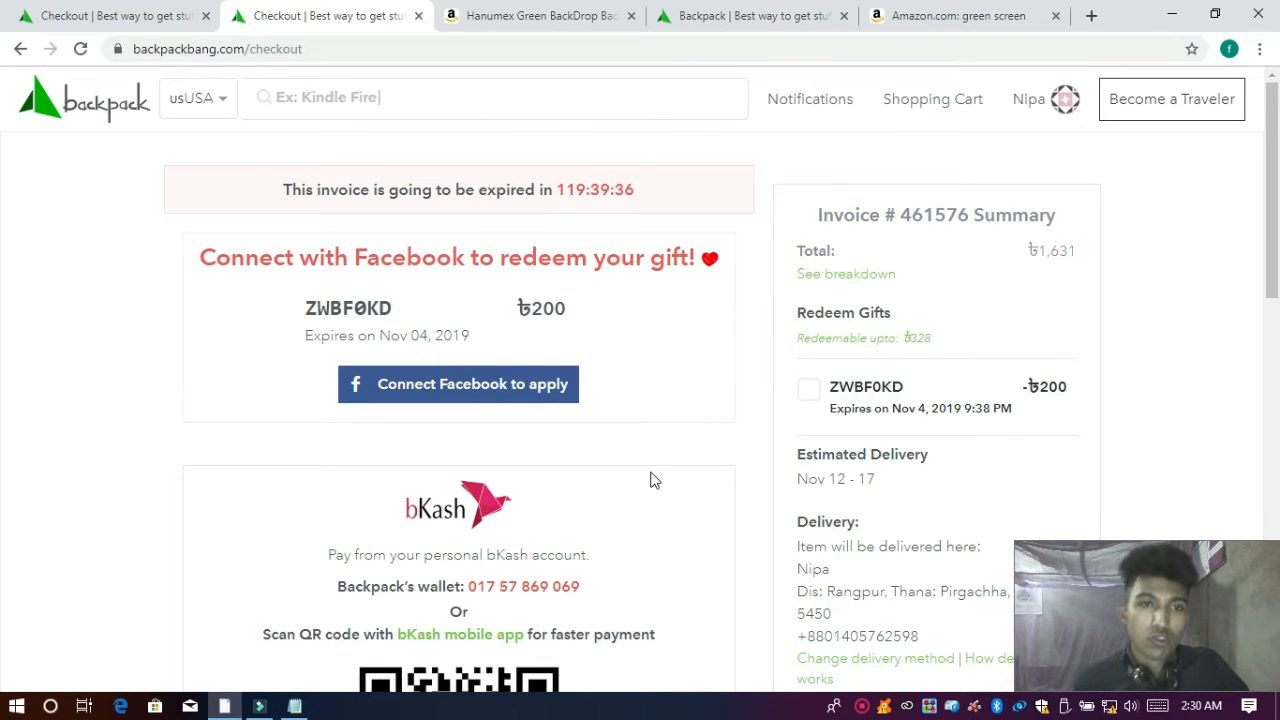
{"action": "left_click", "coordinate": [458, 396]}
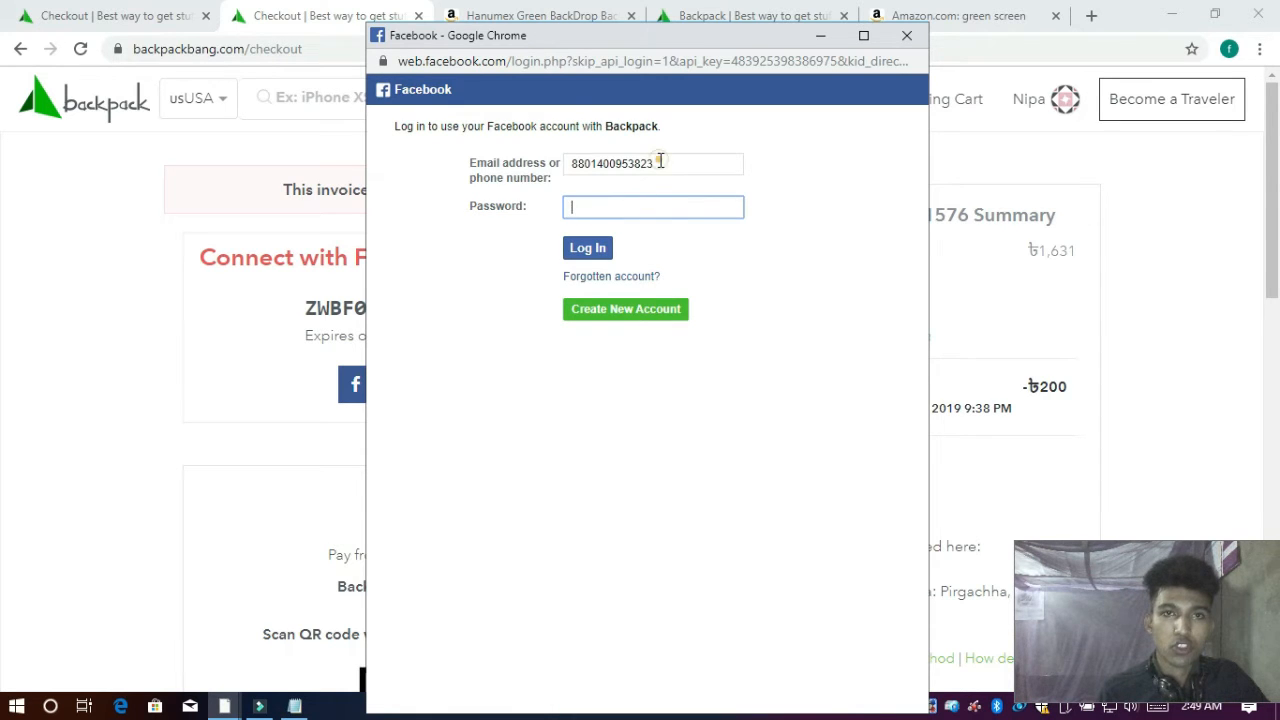
Step: Log into Facebook with the account's phone number and password, and allow Backpack access
{"action": "double_click", "coordinate": [660, 163]}
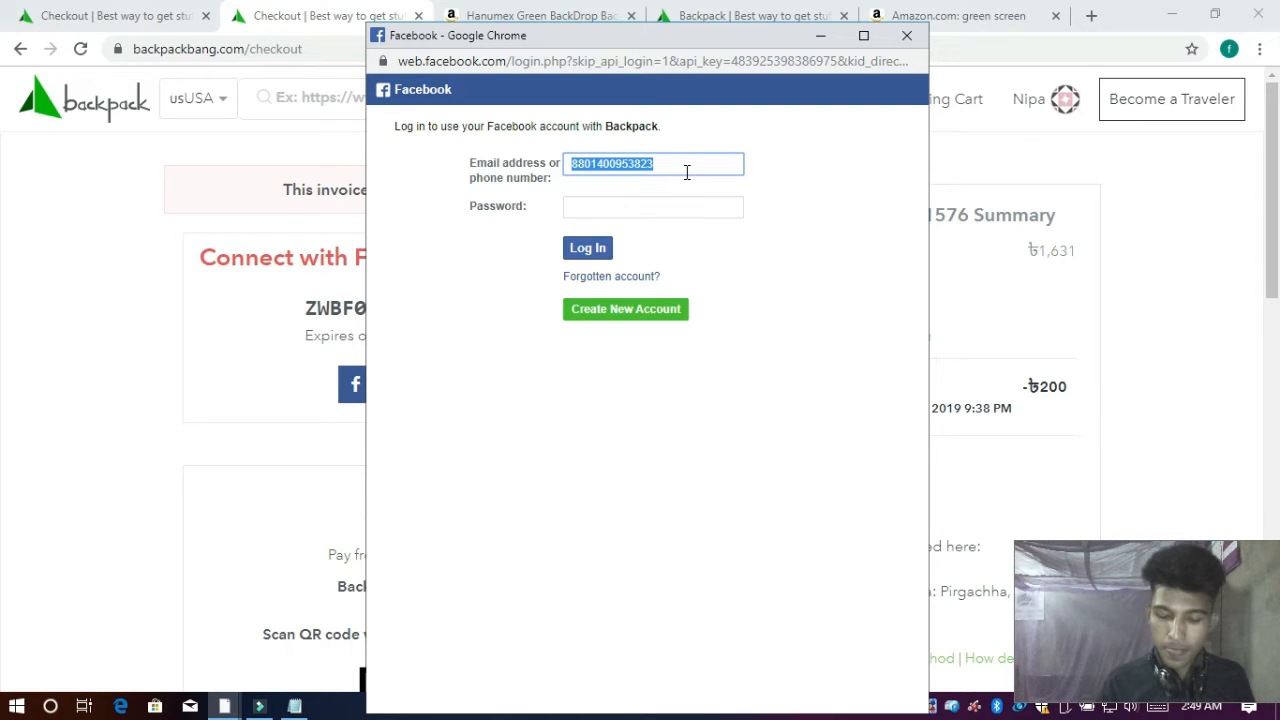
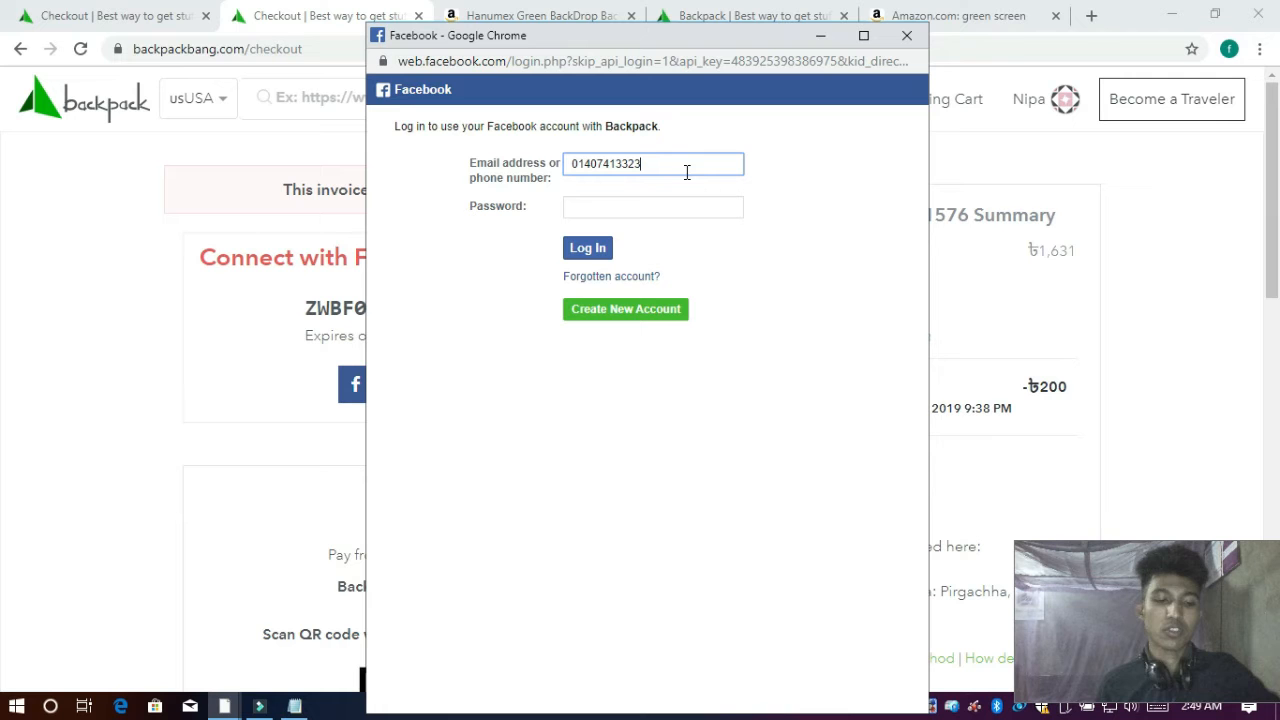
{"action": "left_click", "coordinate": [620, 207]}
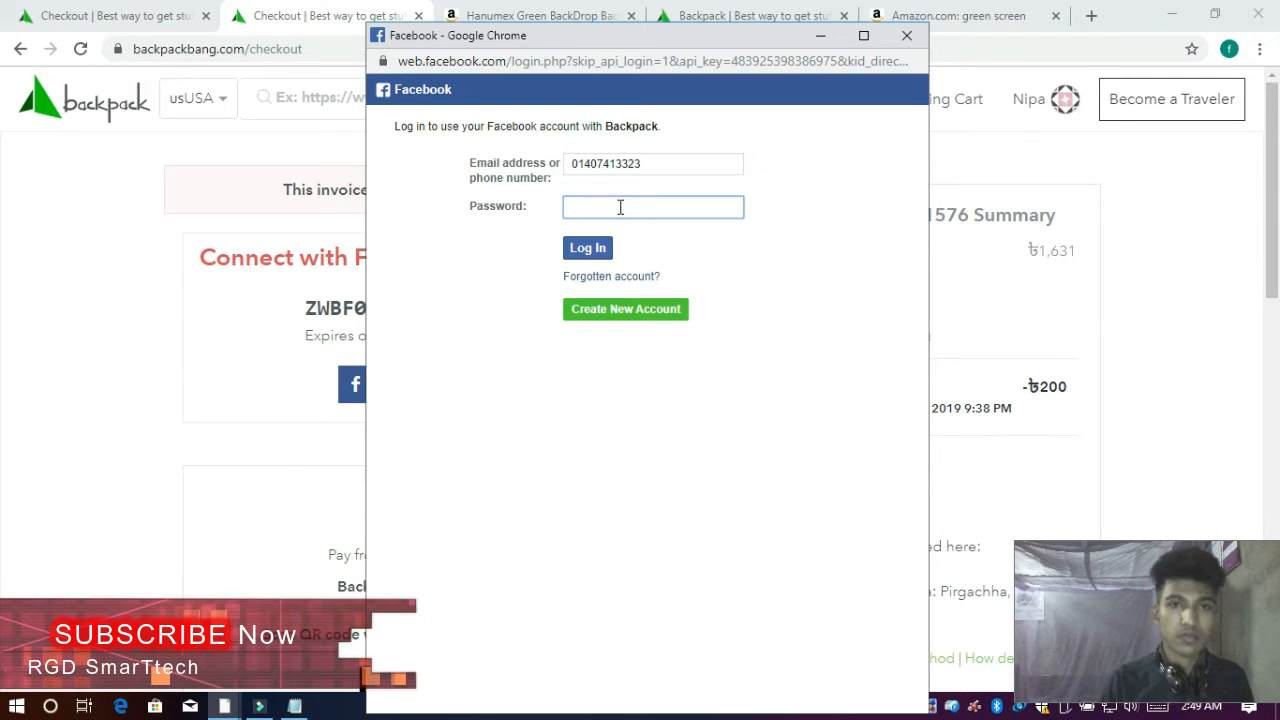
{"action": "type", "text": "•••••"}
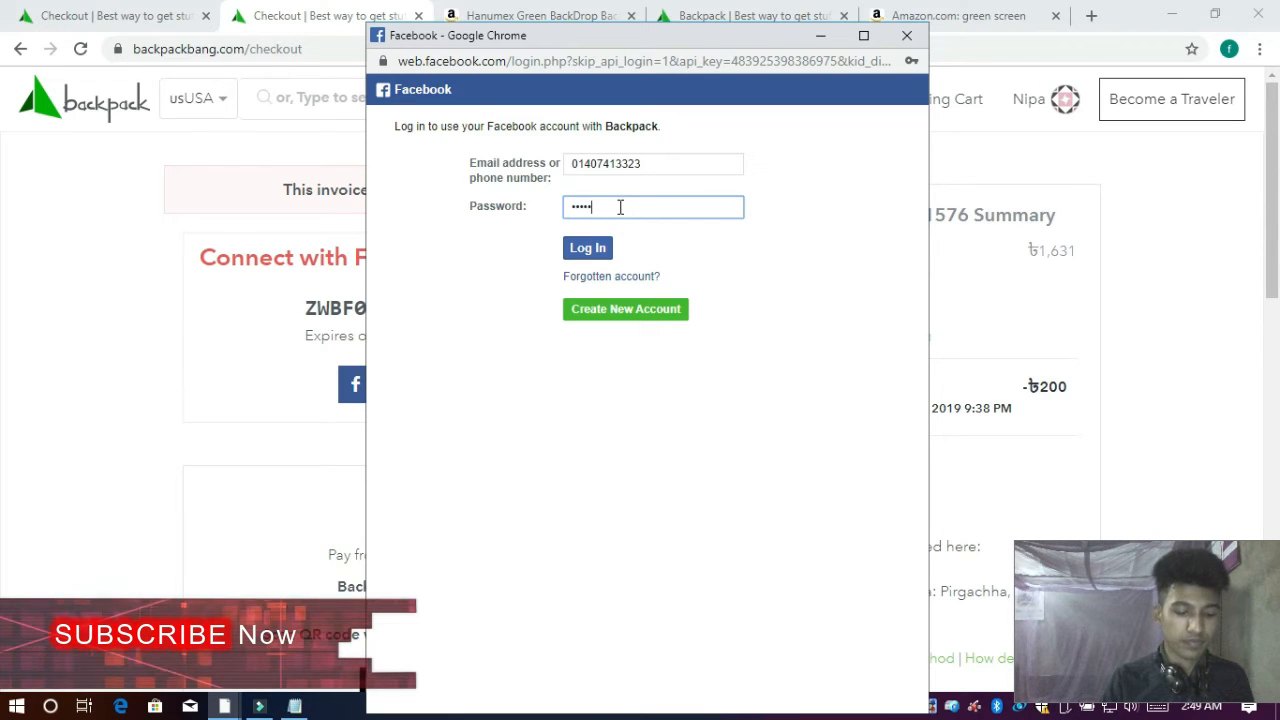
{"action": "type", "text": "•••"}
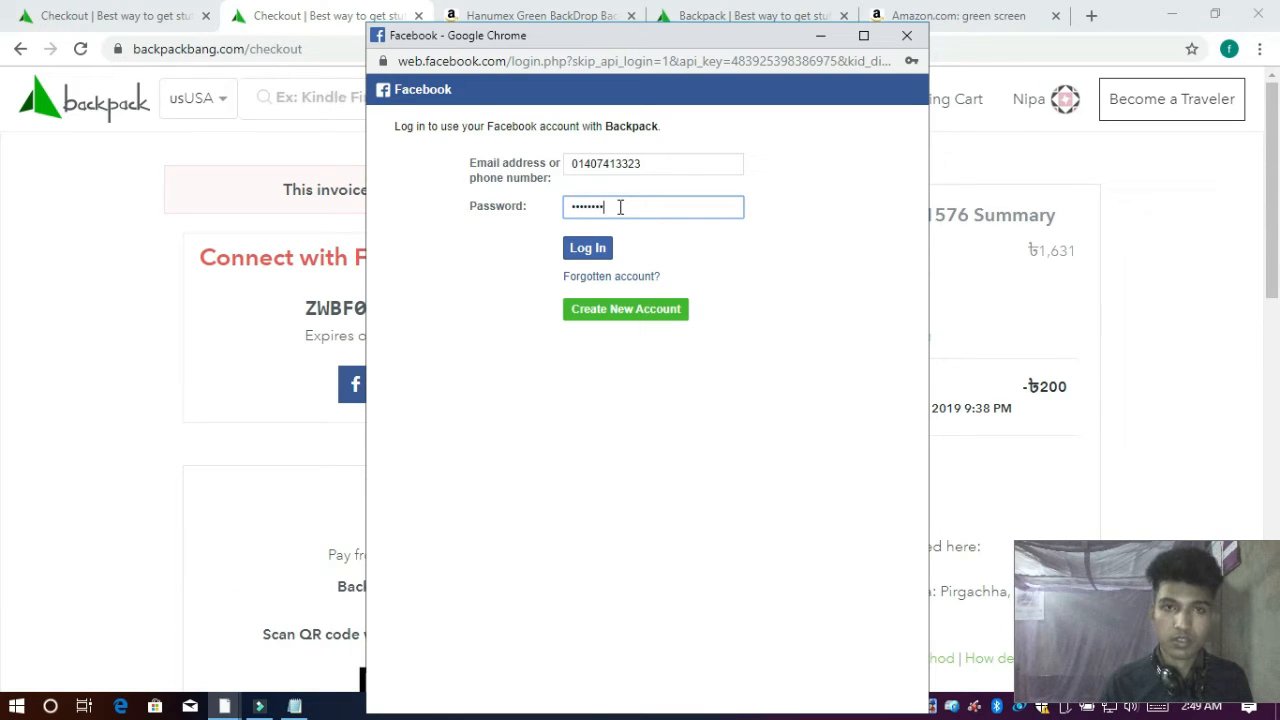
{"action": "left_click", "coordinate": [600, 249]}
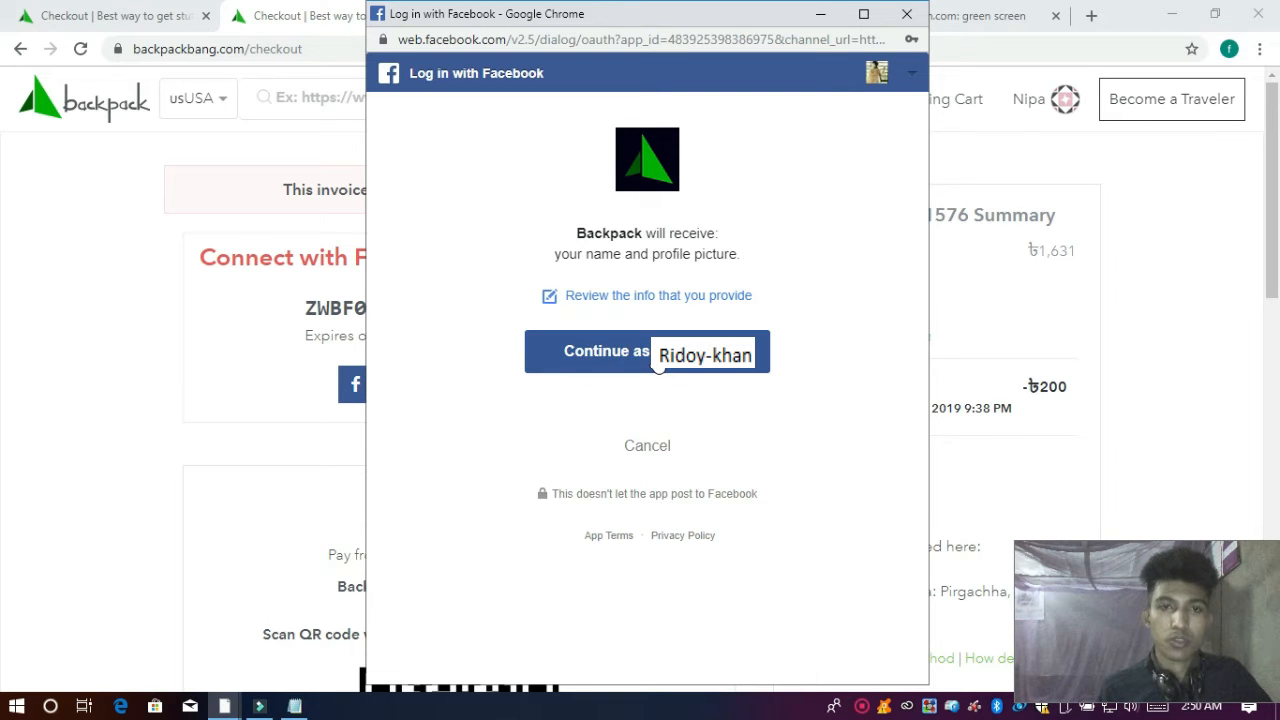
{"action": "left_click", "coordinate": [657, 365]}
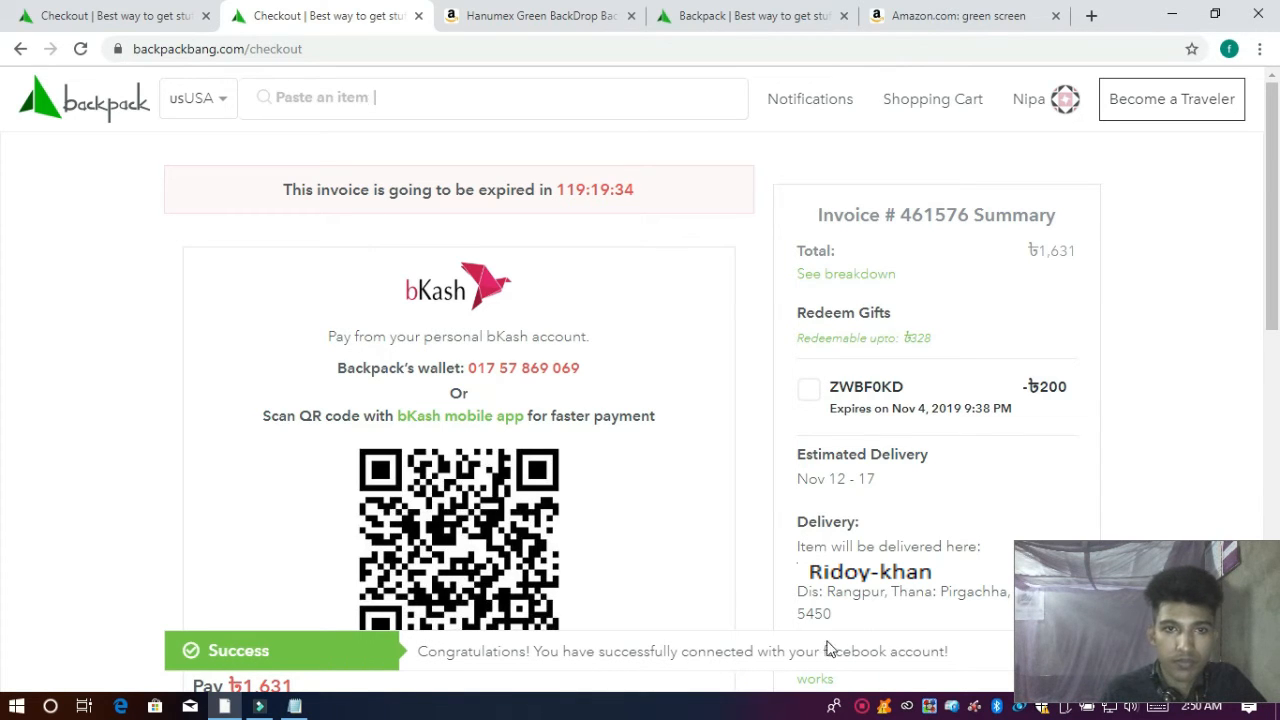
{"action": "scroll", "coordinate": [673, 452], "scroll_direction": "down", "scroll_amount": 5}
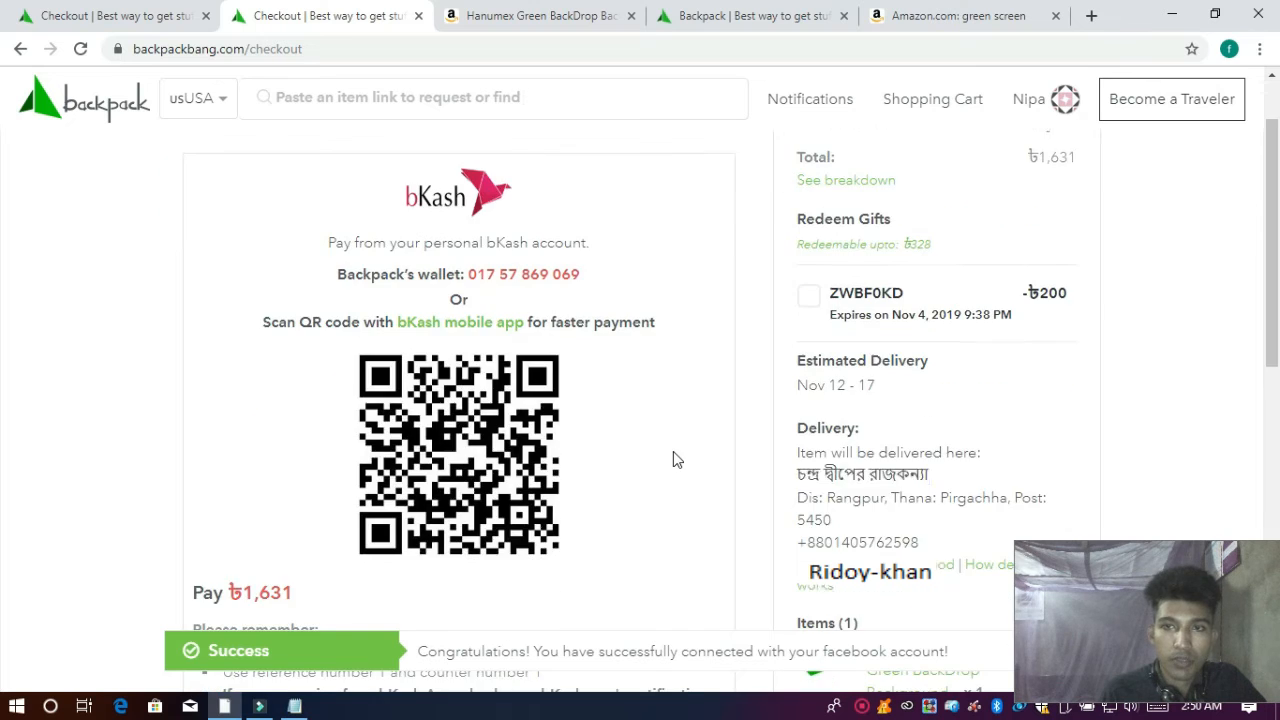
{"action": "scroll", "coordinate": [673, 452], "scroll_direction": "up", "scroll_amount": 4}
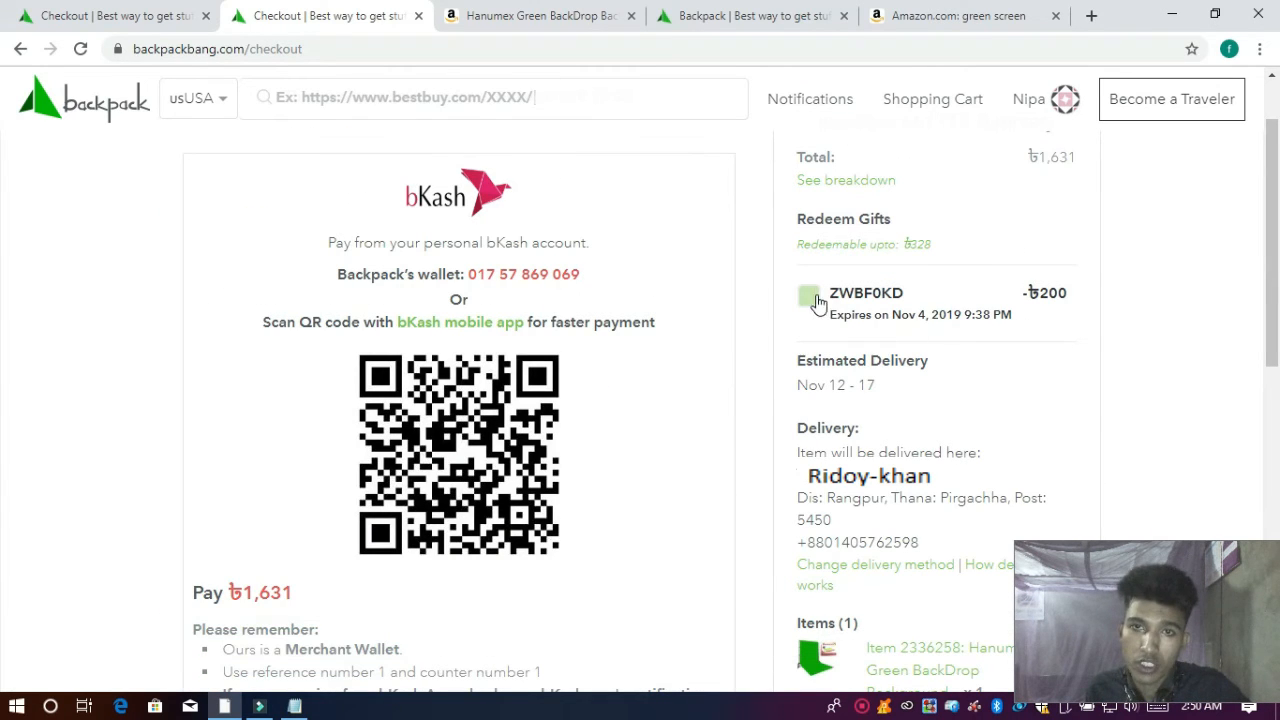
{"action": "scroll", "coordinate": [743, 340], "scroll_direction": "down", "scroll_amount": 3}
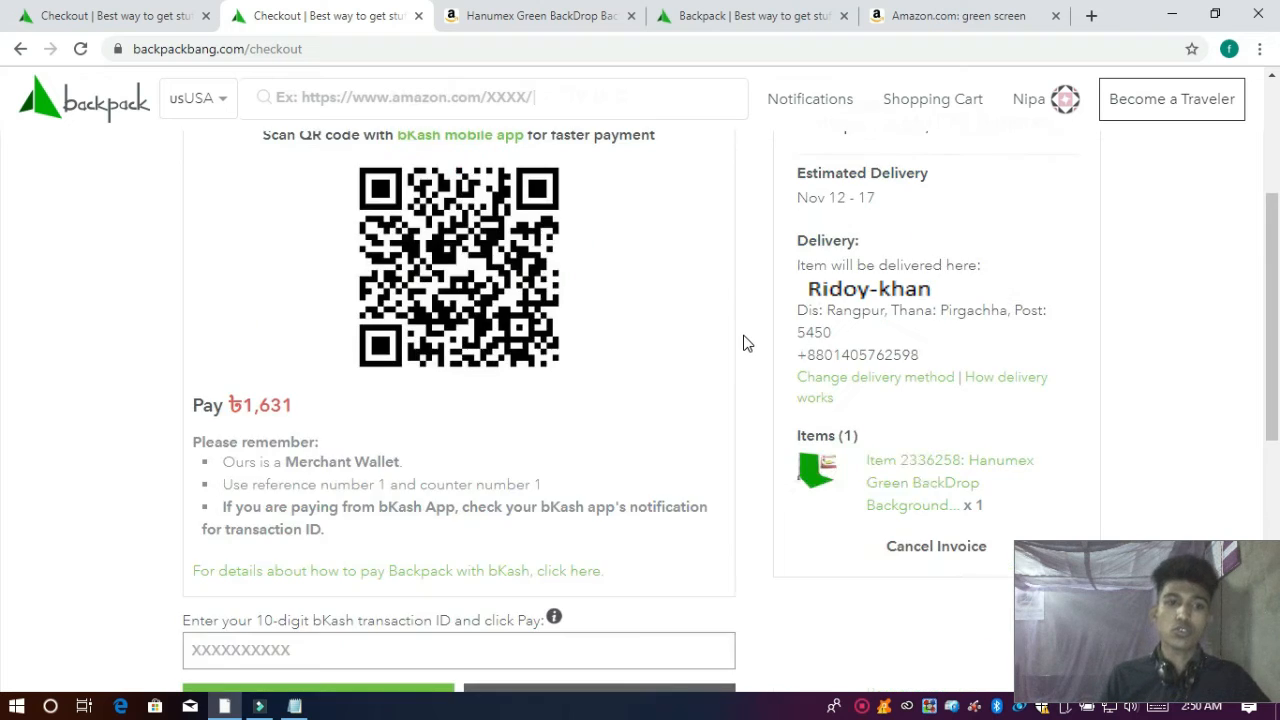
{"action": "scroll", "coordinate": [743, 340], "scroll_direction": "up", "scroll_amount": 4}
{"action": "scroll", "coordinate": [858, 390], "scroll_direction": "down", "scroll_amount": 1}
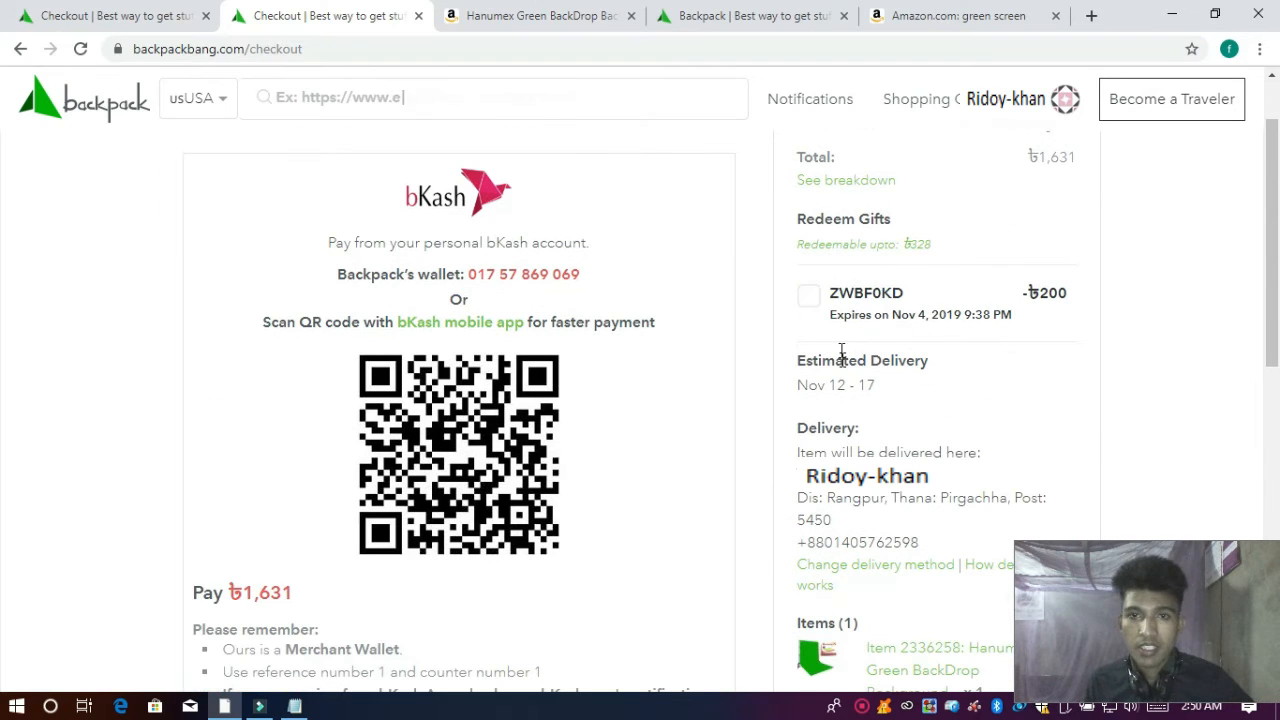
{"action": "left_click", "coordinate": [809, 299]}
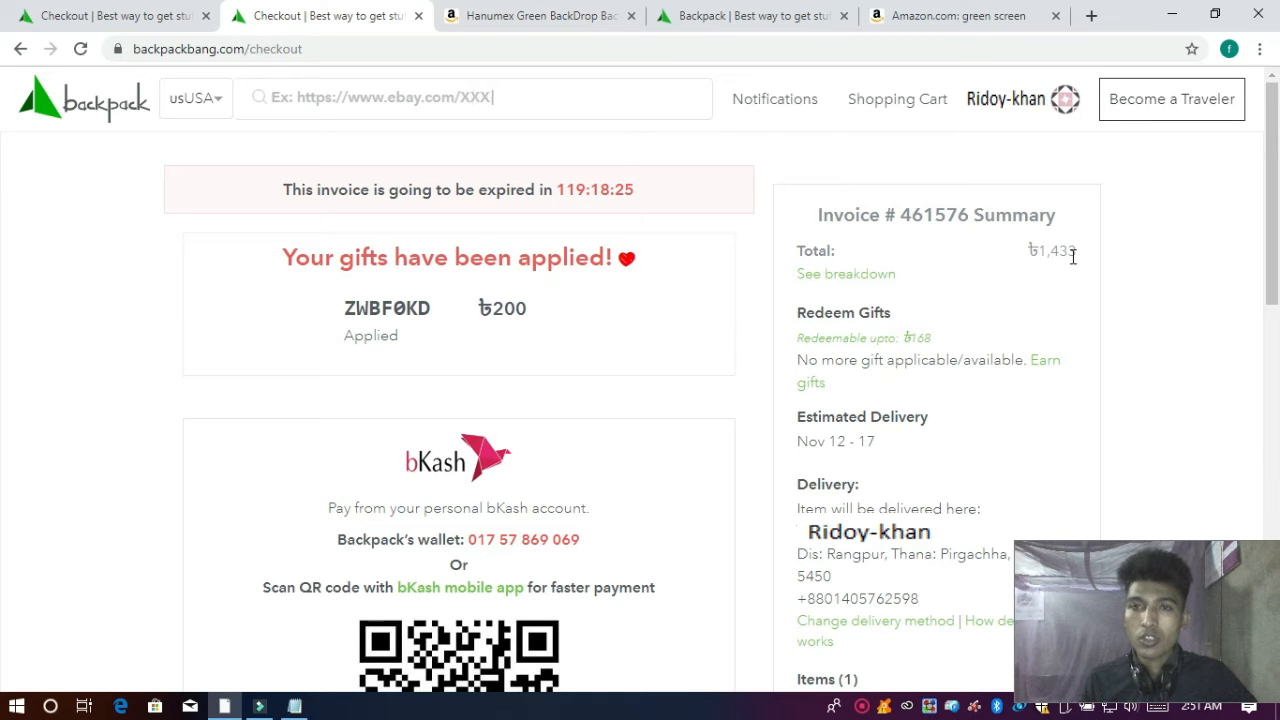
Step: Expand the Invoice Summary breakdown: ৳1,644 minus ৳200 gift and ৳11 discount equals ৳1,433
{"action": "left_click", "coordinate": [848, 274]}
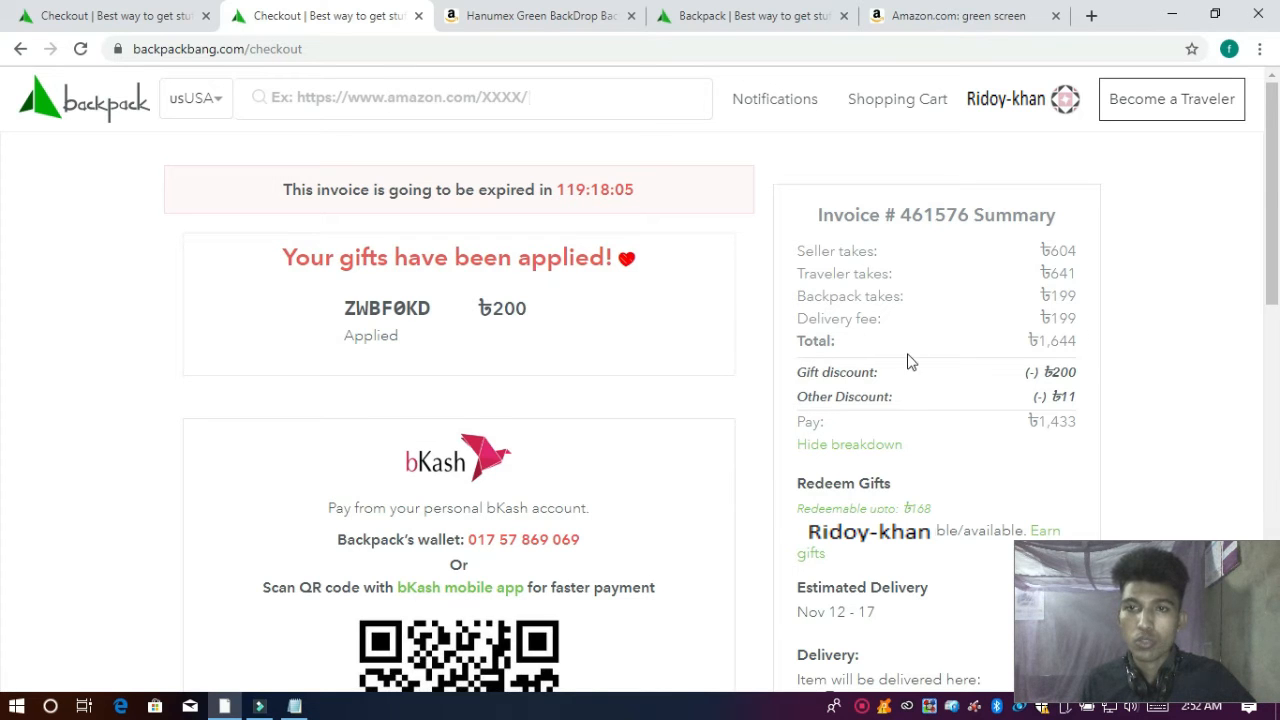
{"action": "scroll", "coordinate": [1085, 362], "scroll_direction": "down", "scroll_amount": 1}
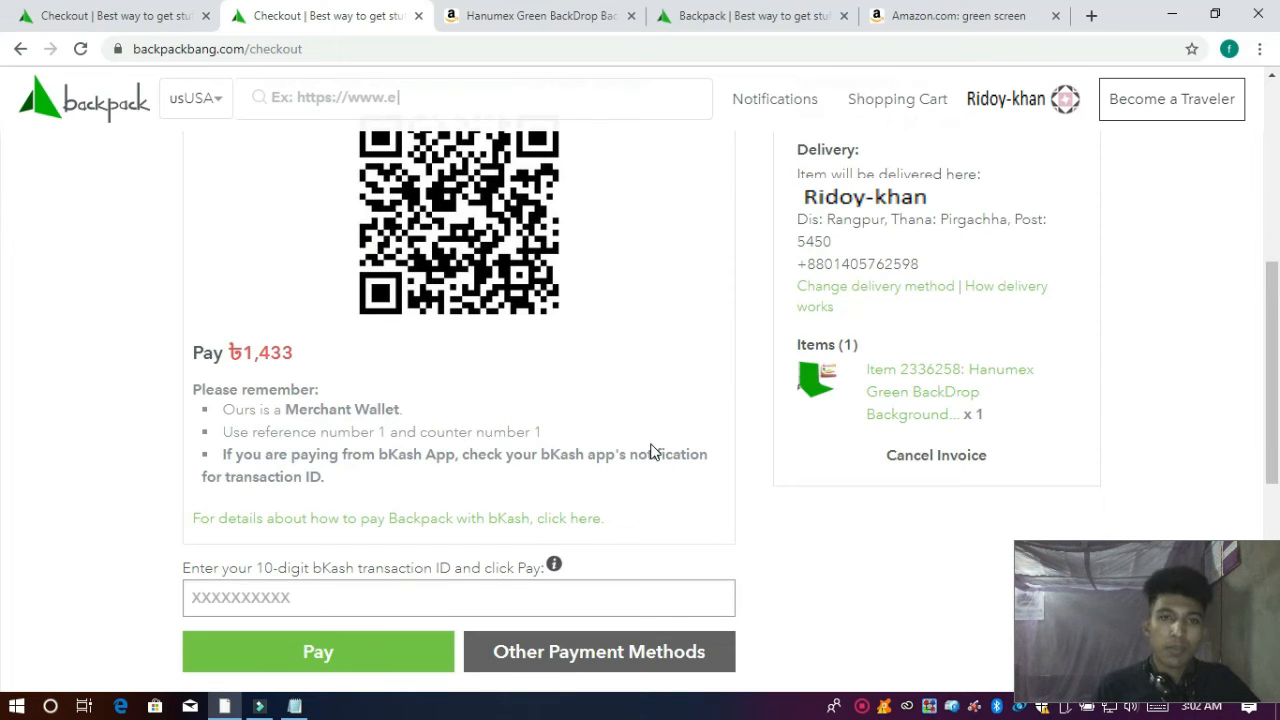
{"action": "scroll", "coordinate": [650, 451], "scroll_direction": "up", "scroll_amount": 5}
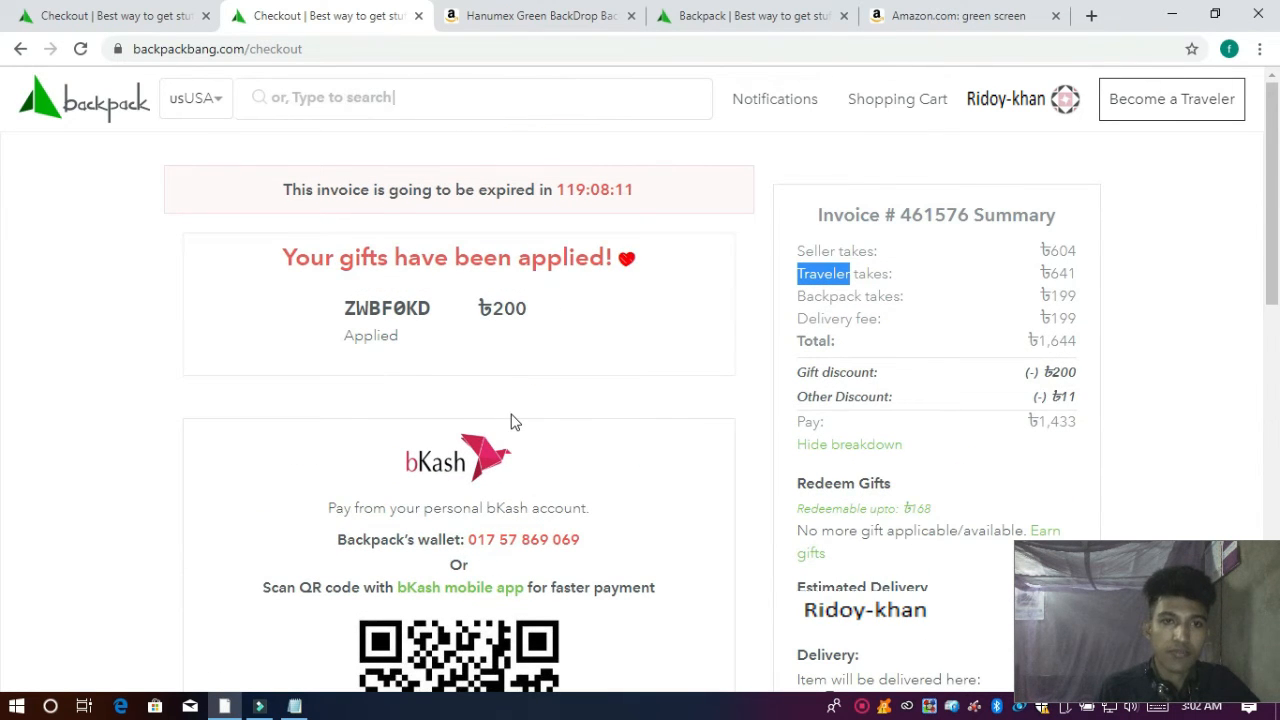
{"action": "scroll", "coordinate": [511, 421], "scroll_direction": "down", "scroll_amount": 1}
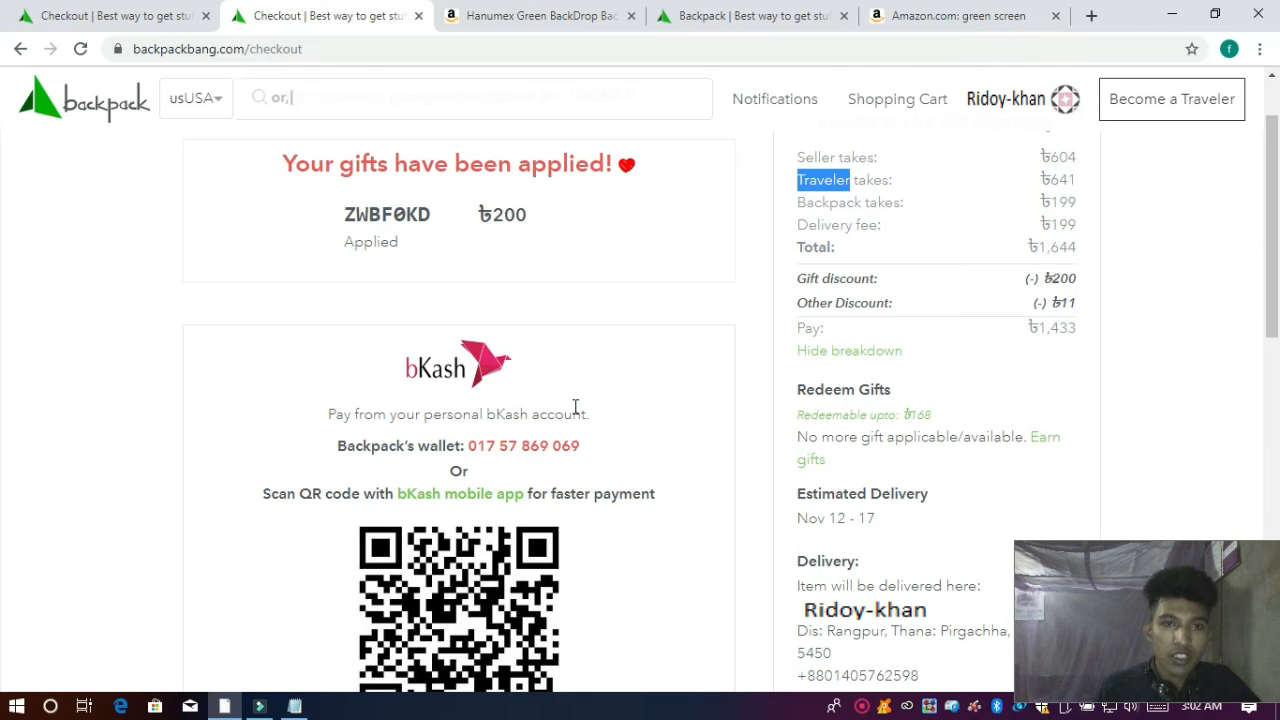
{"action": "scroll", "coordinate": [600, 405], "scroll_direction": "down", "scroll_amount": 5}
{"action": "scroll", "coordinate": [614, 402], "scroll_direction": "up", "scroll_amount": 5}
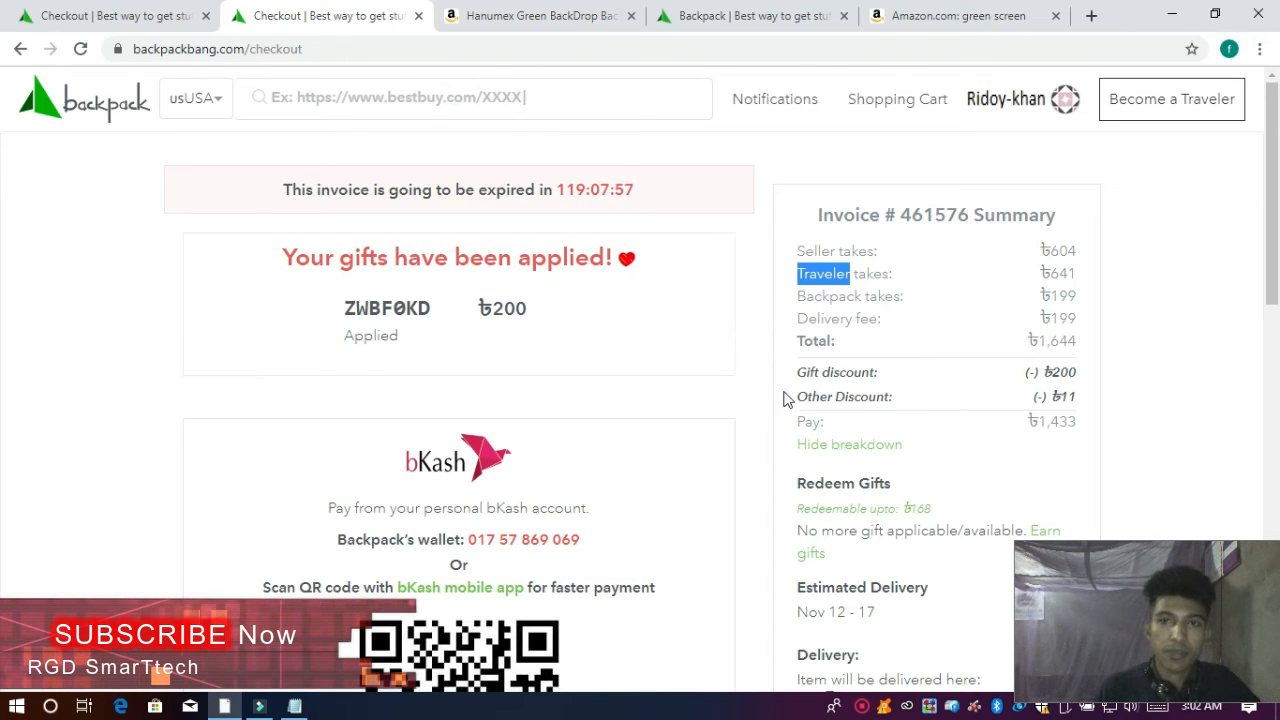
{"action": "scroll", "coordinate": [660, 368], "scroll_direction": "down", "scroll_amount": 1}
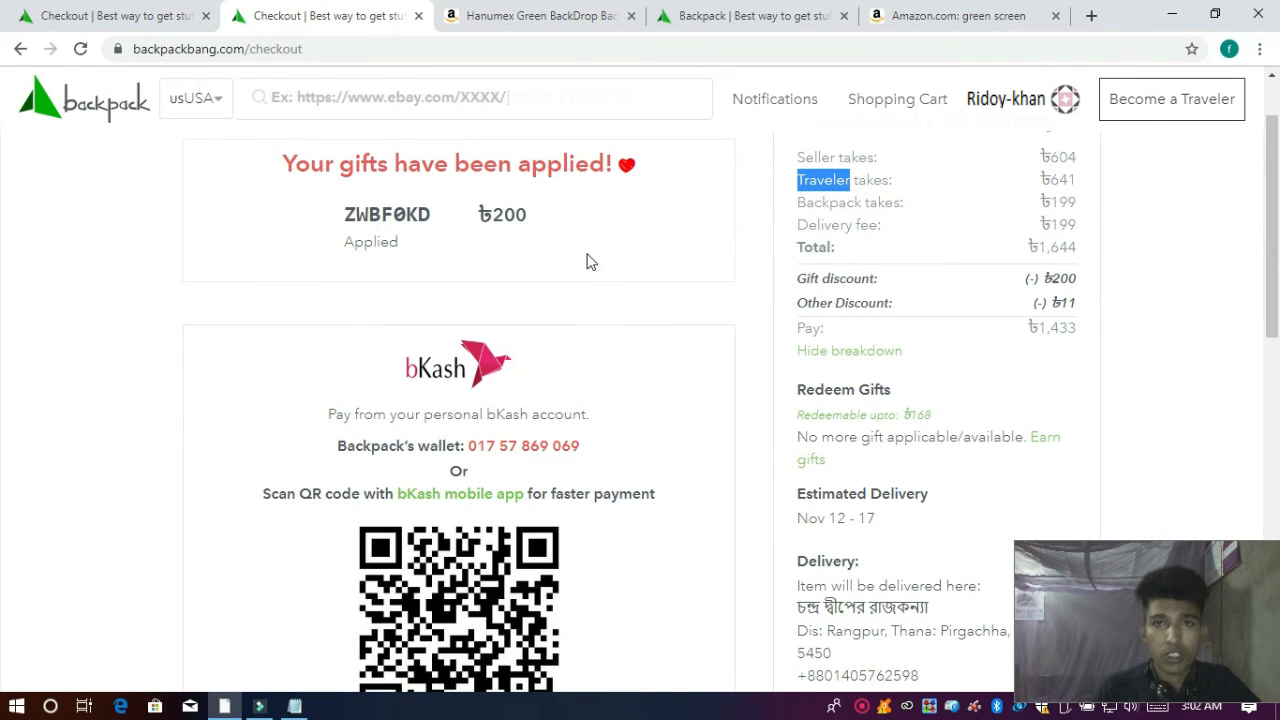
{"action": "scroll", "coordinate": [911, 380], "scroll_direction": "down", "scroll_amount": 5}
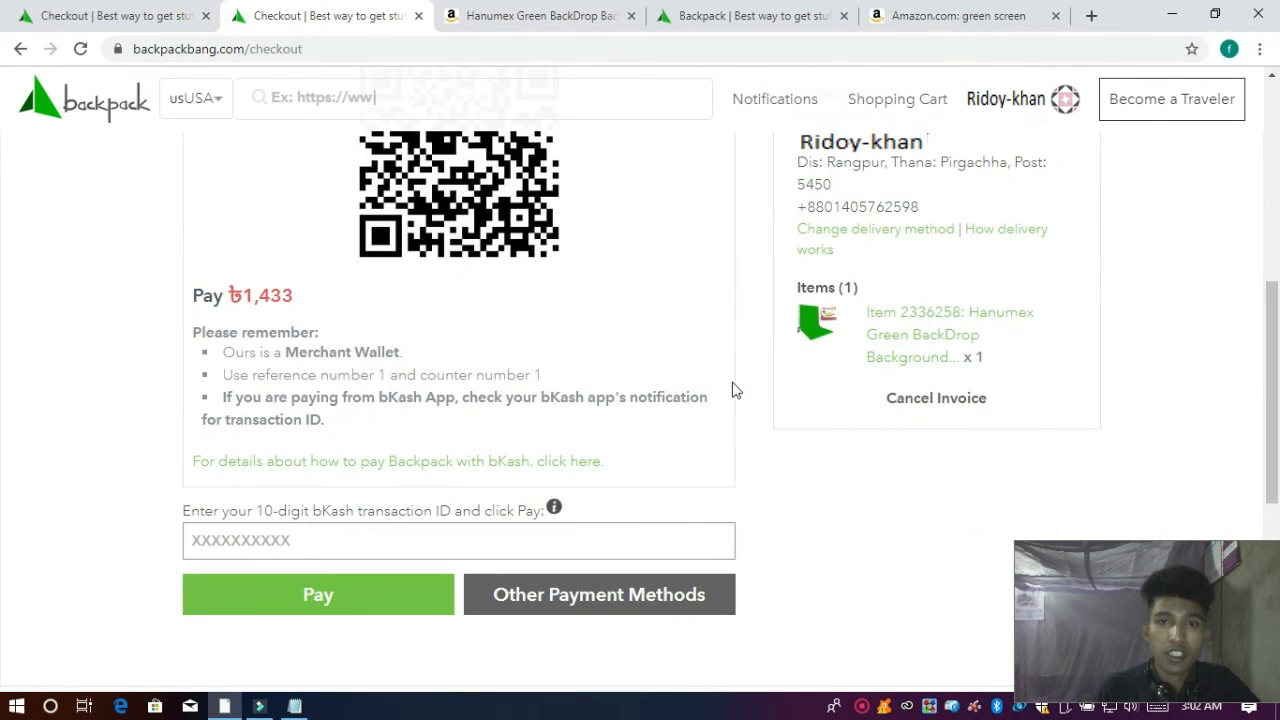
{"action": "scroll", "coordinate": [678, 349], "scroll_direction": "up", "scroll_amount": 5}
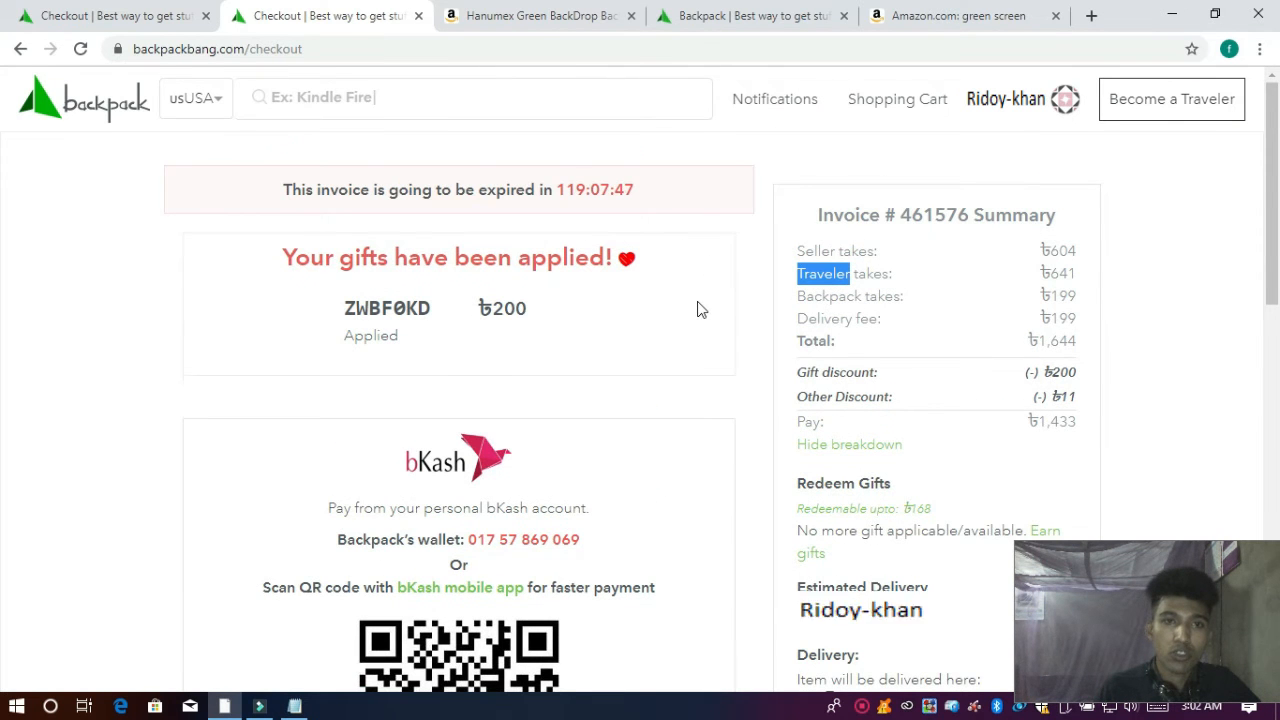
{"action": "scroll", "coordinate": [699, 311], "scroll_direction": "down", "scroll_amount": 4}
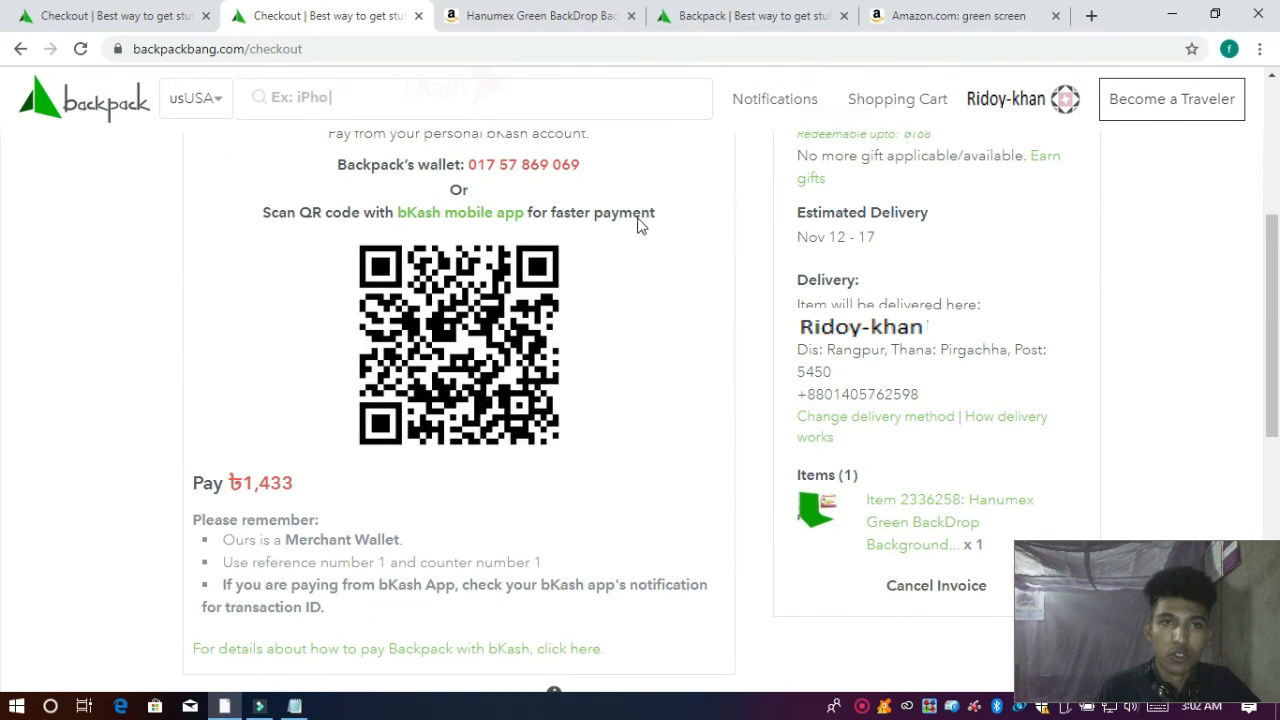
{"action": "scroll", "coordinate": [684, 308], "scroll_direction": "down", "scroll_amount": 2}
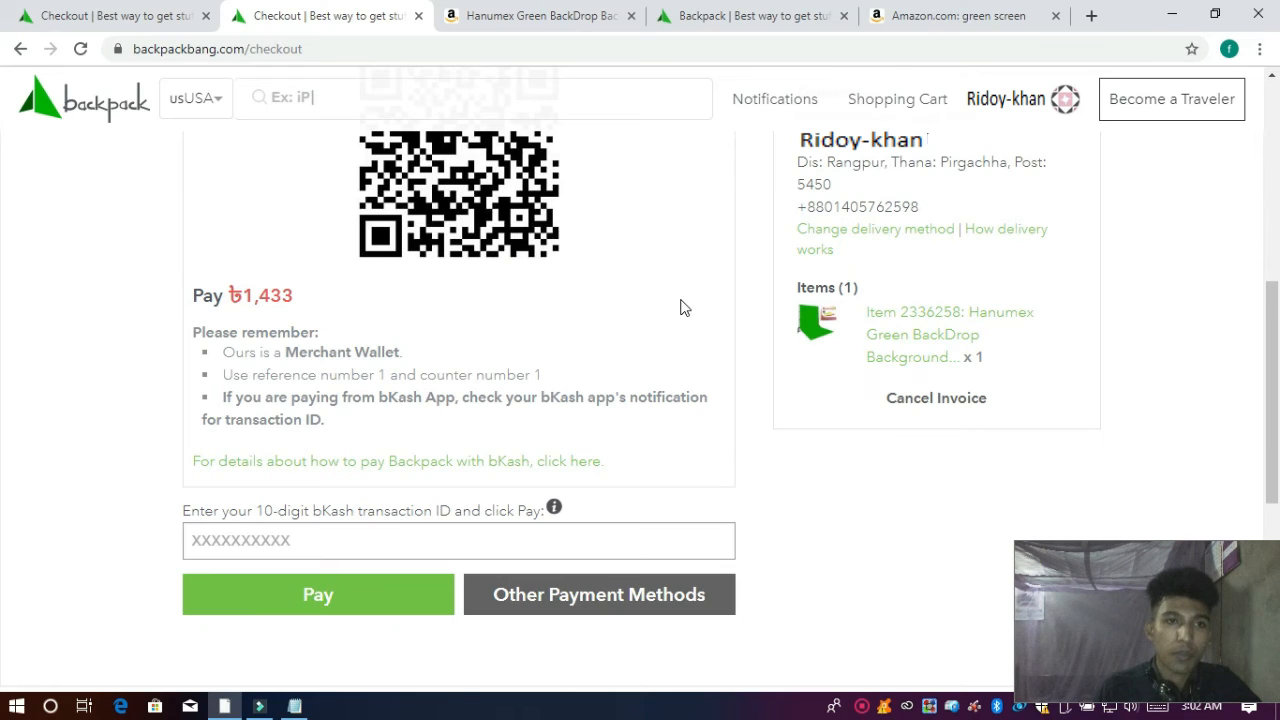
{"action": "scroll", "coordinate": [680, 307], "scroll_direction": "up", "scroll_amount": 3}
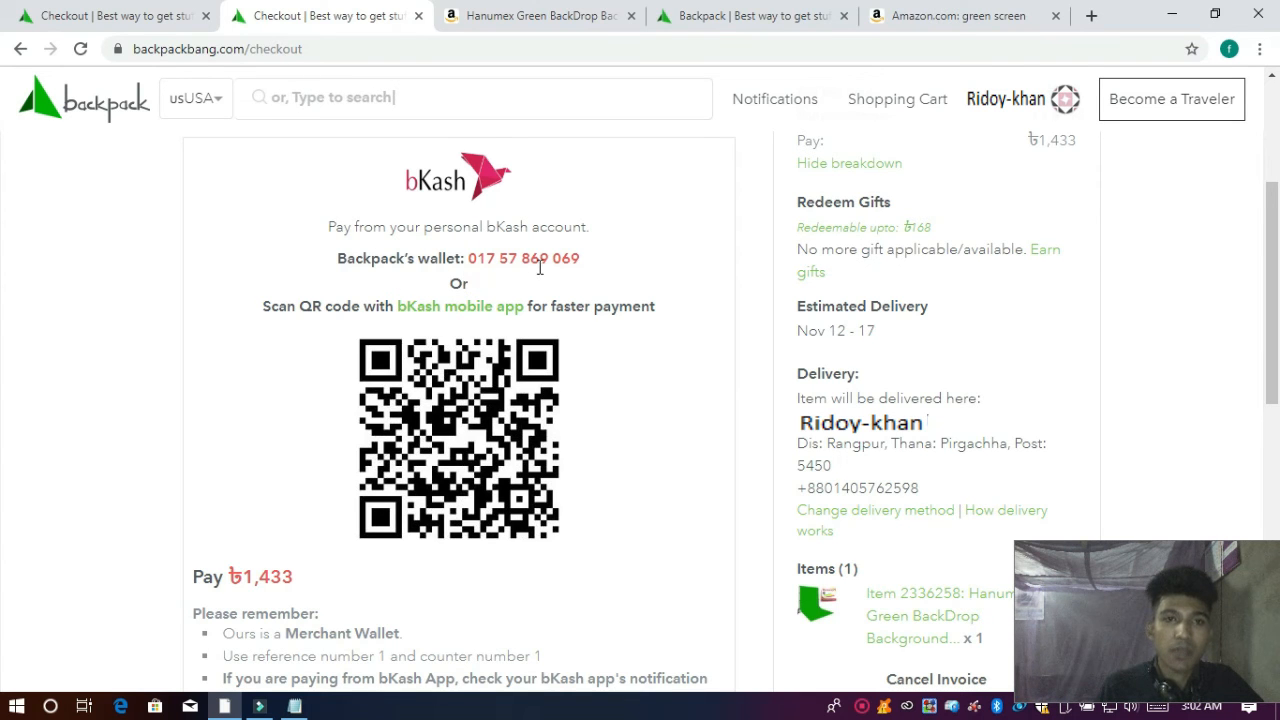
{"action": "scroll", "coordinate": [540, 268], "scroll_direction": "down", "scroll_amount": 2}
{"action": "scroll", "coordinate": [580, 391], "scroll_direction": "down", "scroll_amount": 1}
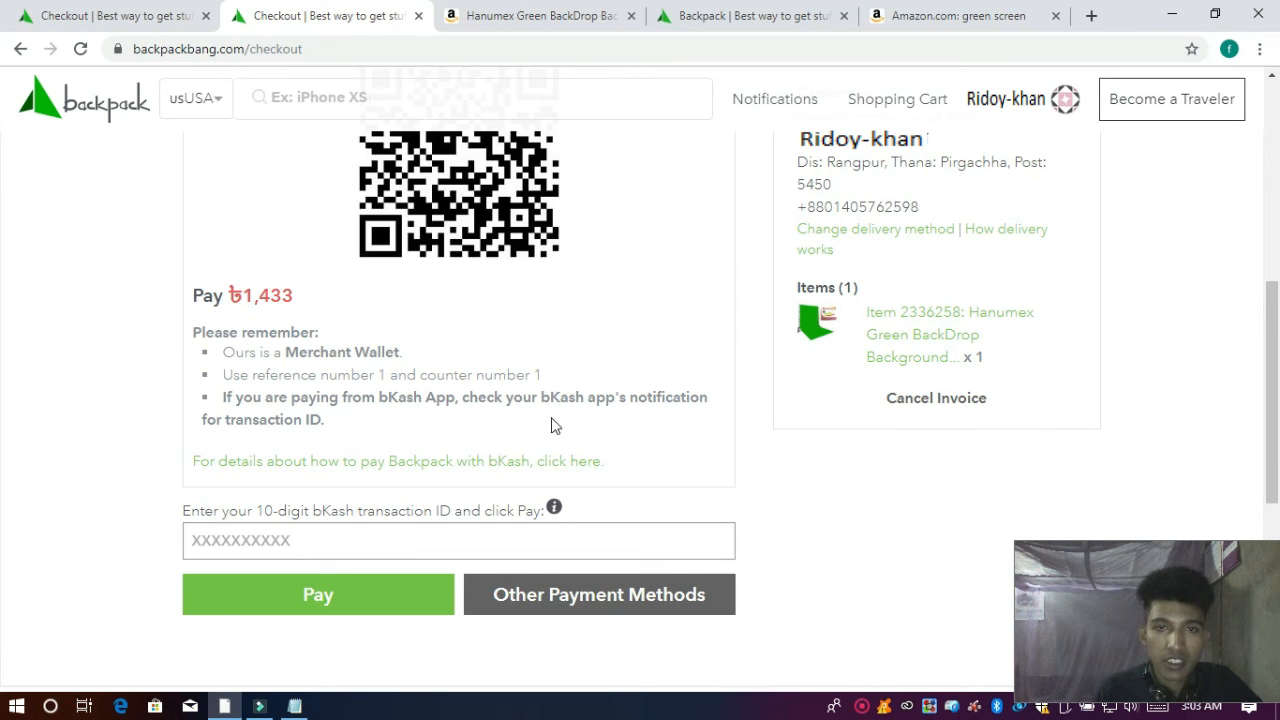
{"action": "scroll", "coordinate": [630, 418], "scroll_direction": "down", "scroll_amount": 2}
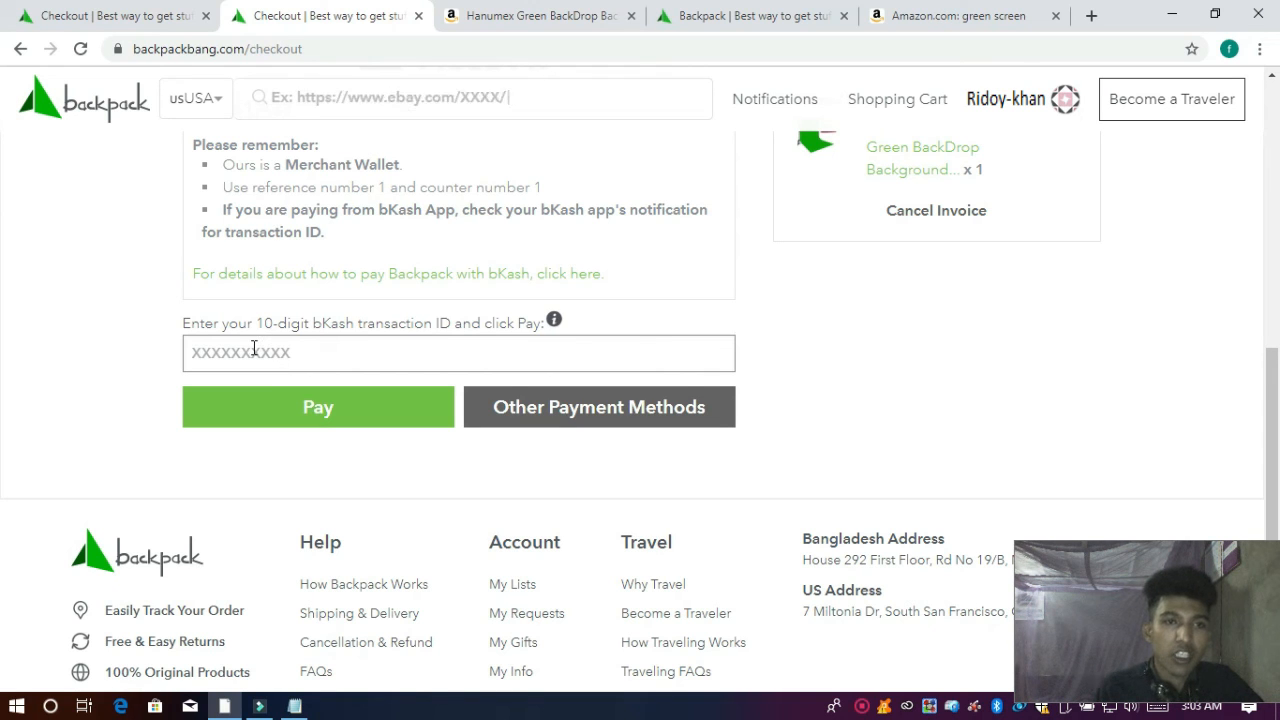
{"action": "left_click", "coordinate": [240, 353]}
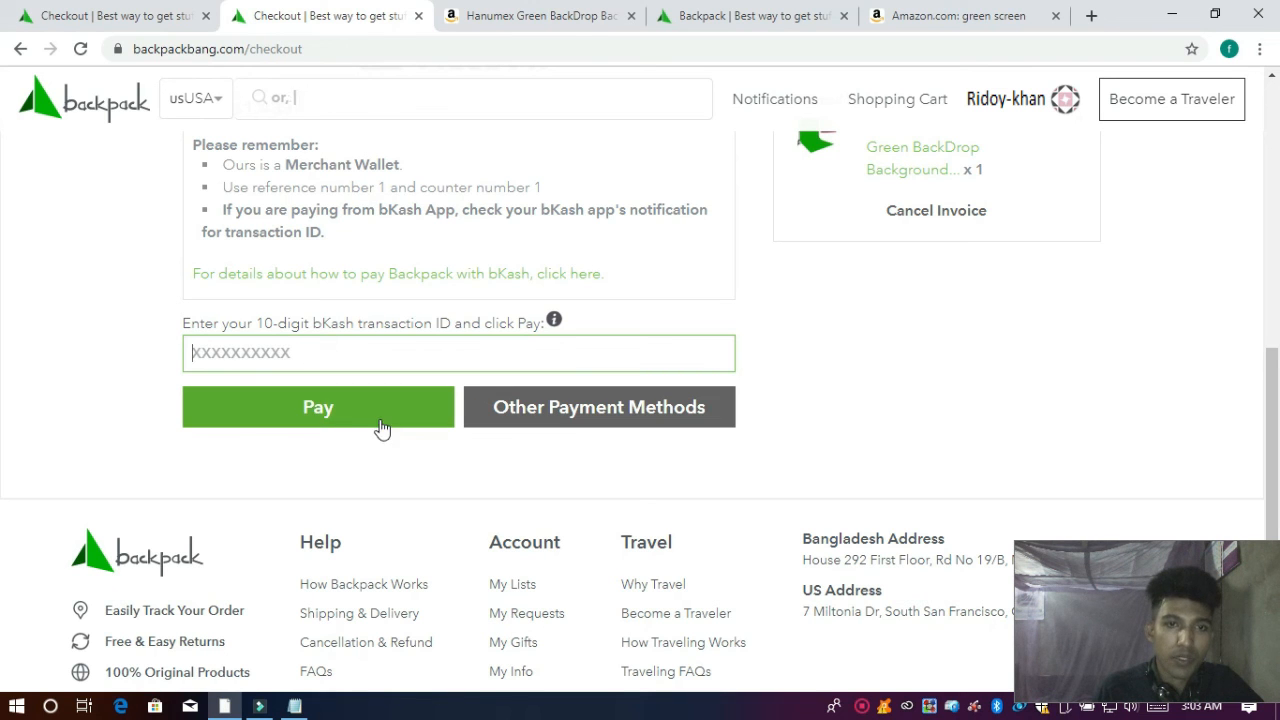
{"action": "scroll", "coordinate": [488, 364], "scroll_direction": "up", "scroll_amount": 4}
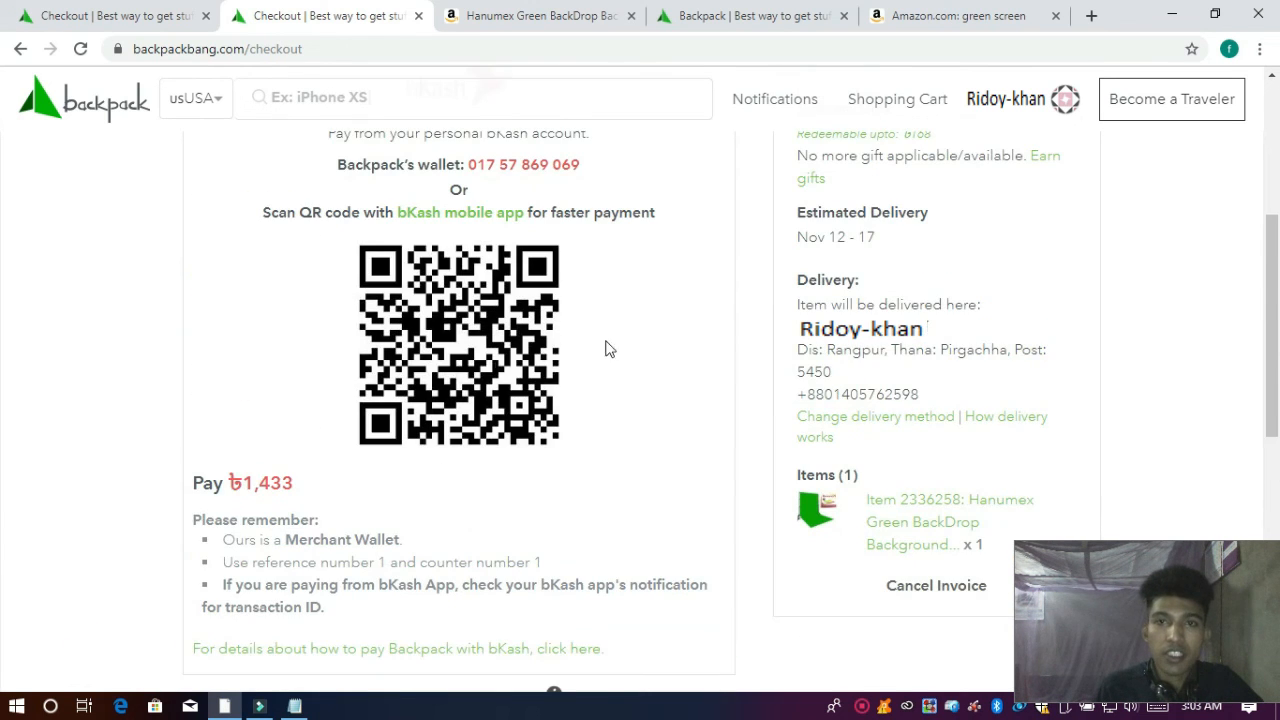
{"action": "scroll", "coordinate": [833, 244], "scroll_direction": "up", "scroll_amount": 1}
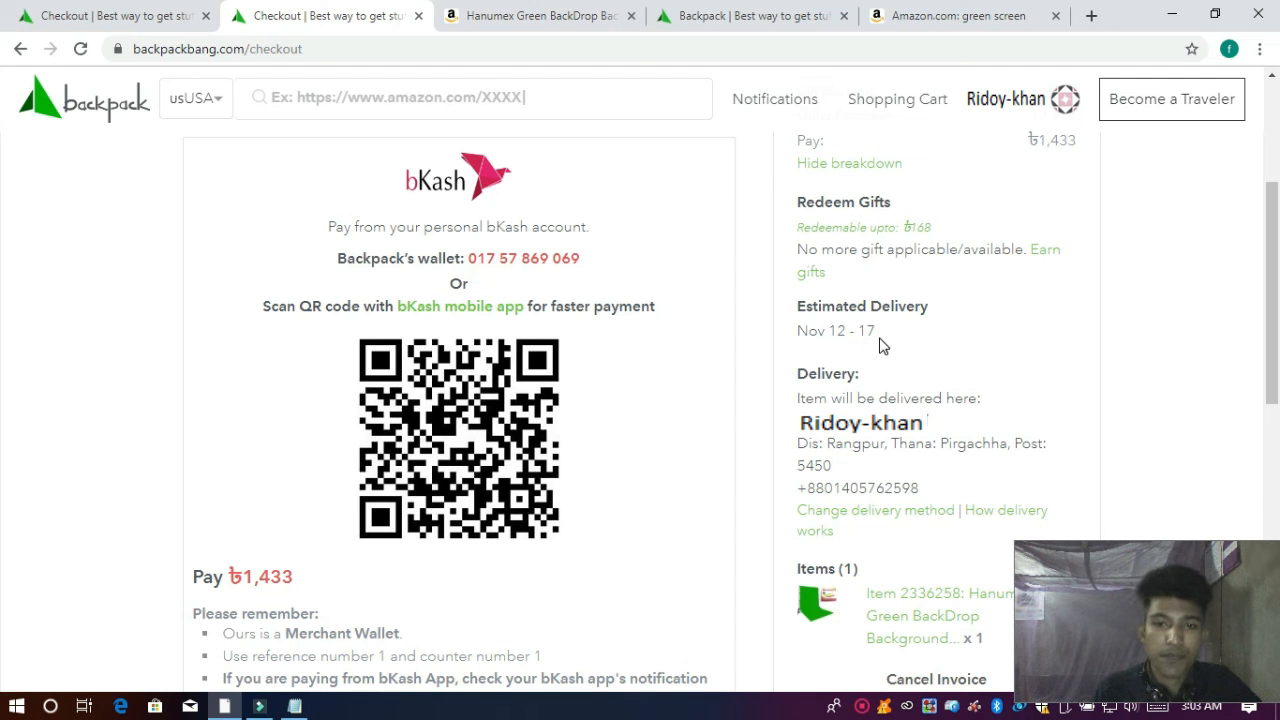
{"action": "scroll", "coordinate": [711, 374], "scroll_direction": "down", "scroll_amount": 3}
{"action": "scroll", "coordinate": [660, 337], "scroll_direction": "up", "scroll_amount": 4}
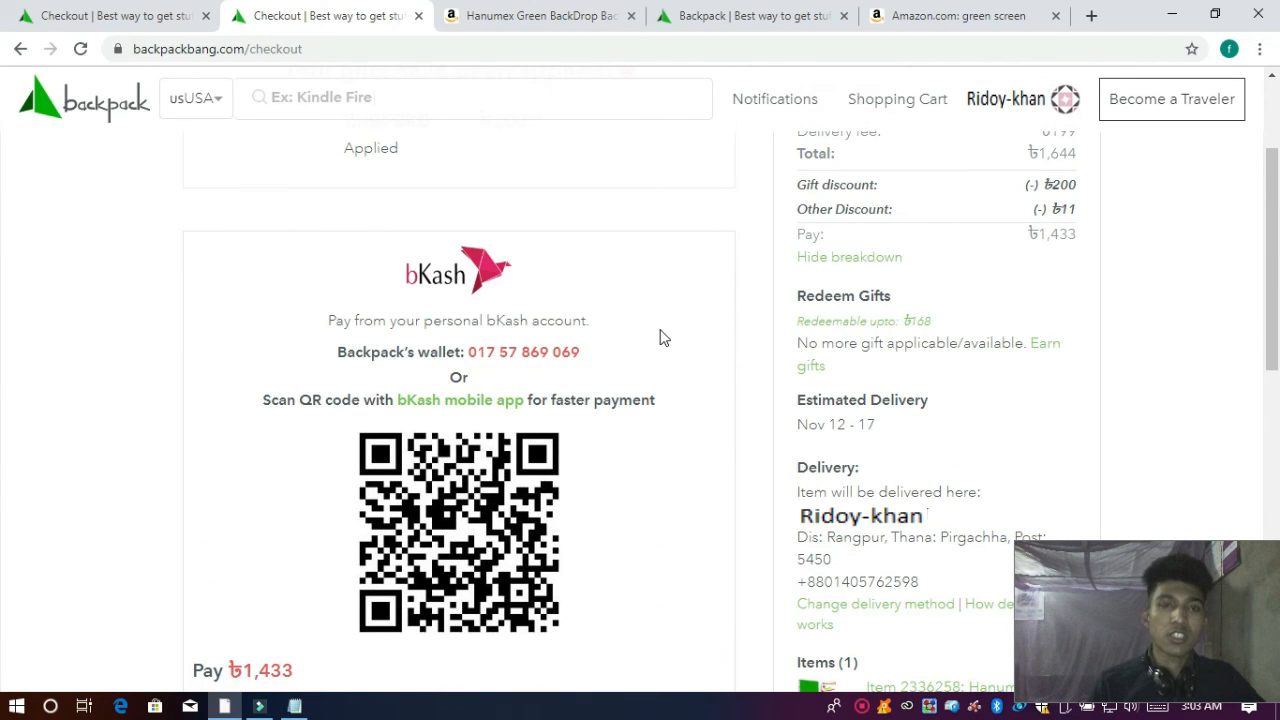
{"action": "scroll", "coordinate": [660, 337], "scroll_direction": "down", "scroll_amount": 5}
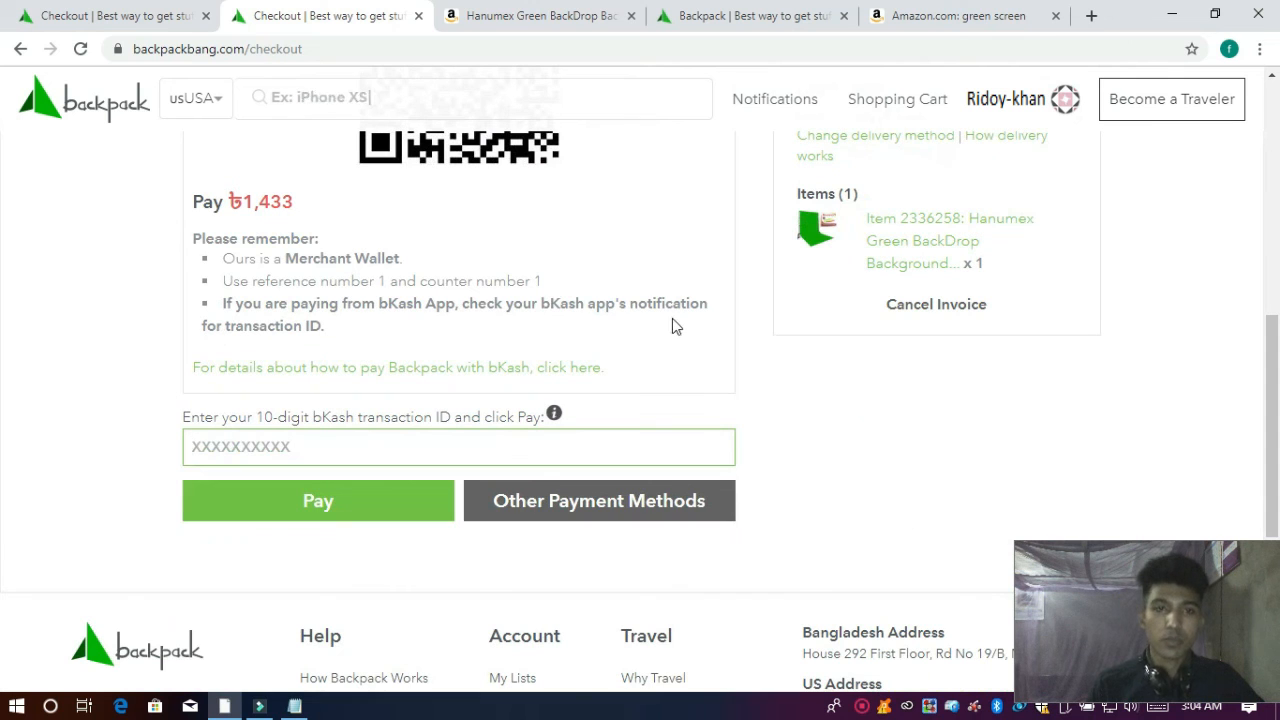
{"action": "scroll", "coordinate": [670, 288], "scroll_direction": "up", "scroll_amount": 2}
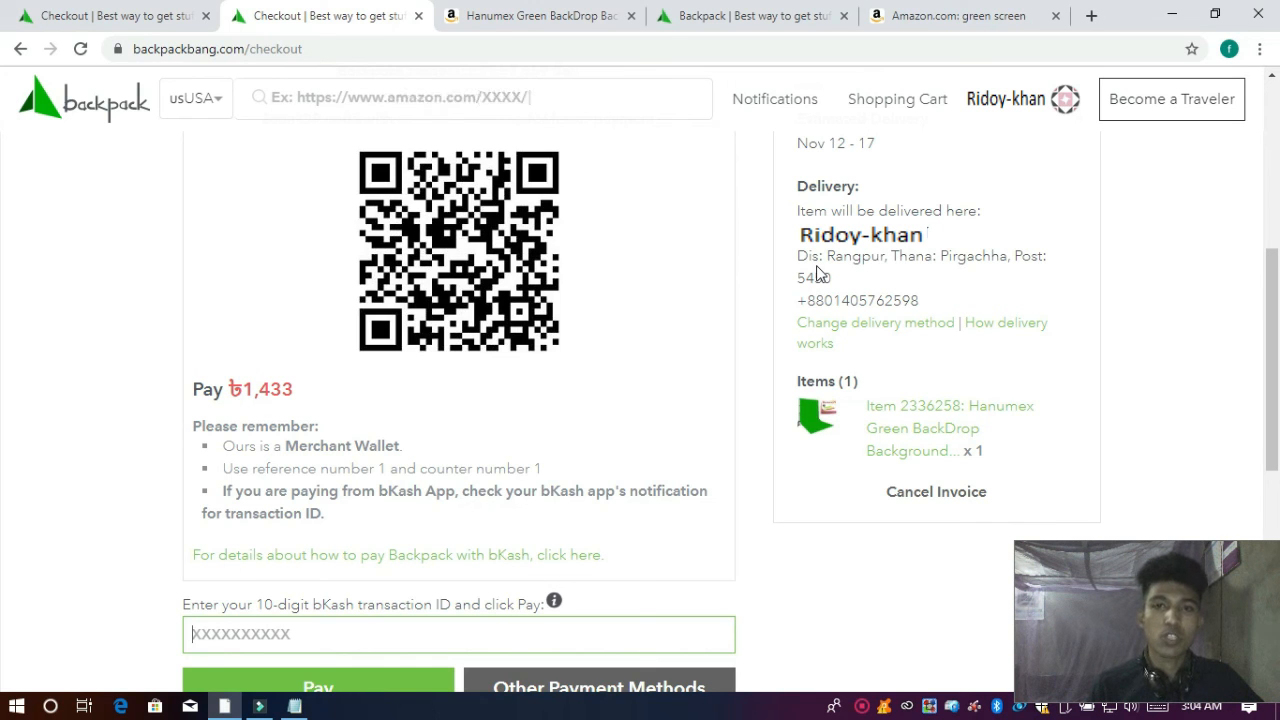
{"action": "scroll", "coordinate": [688, 320], "scroll_direction": "down", "scroll_amount": 2}
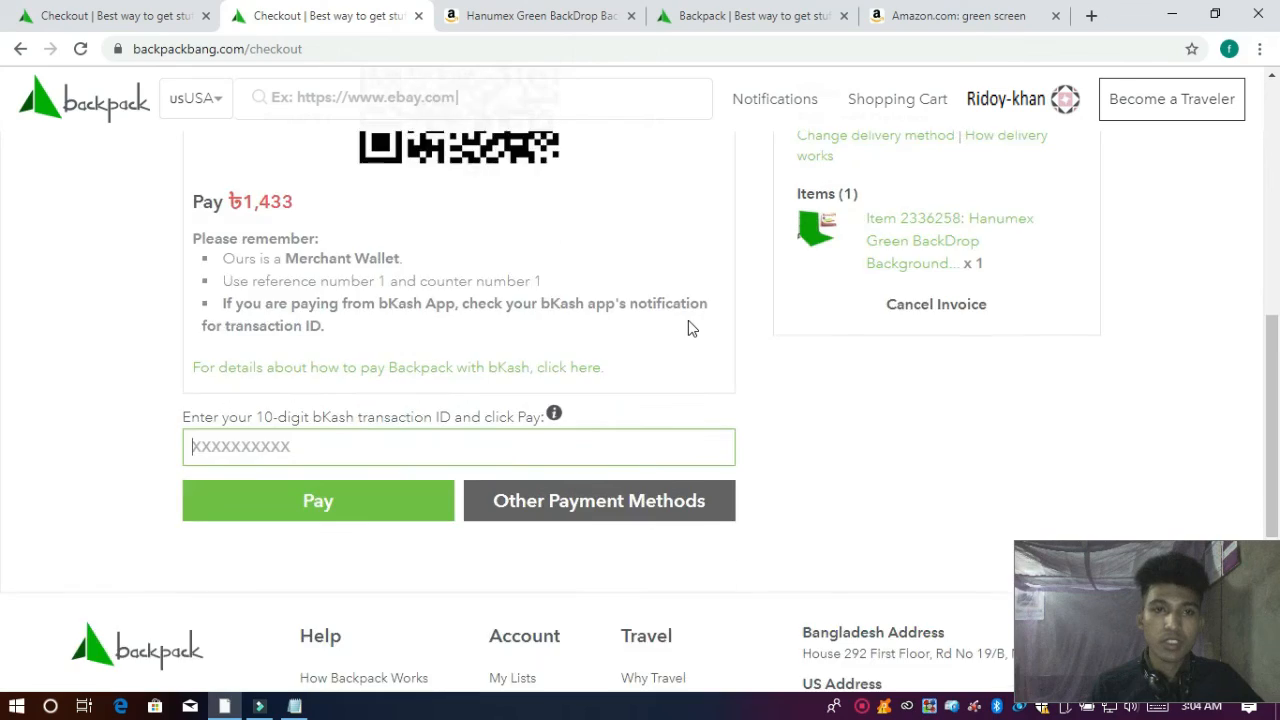